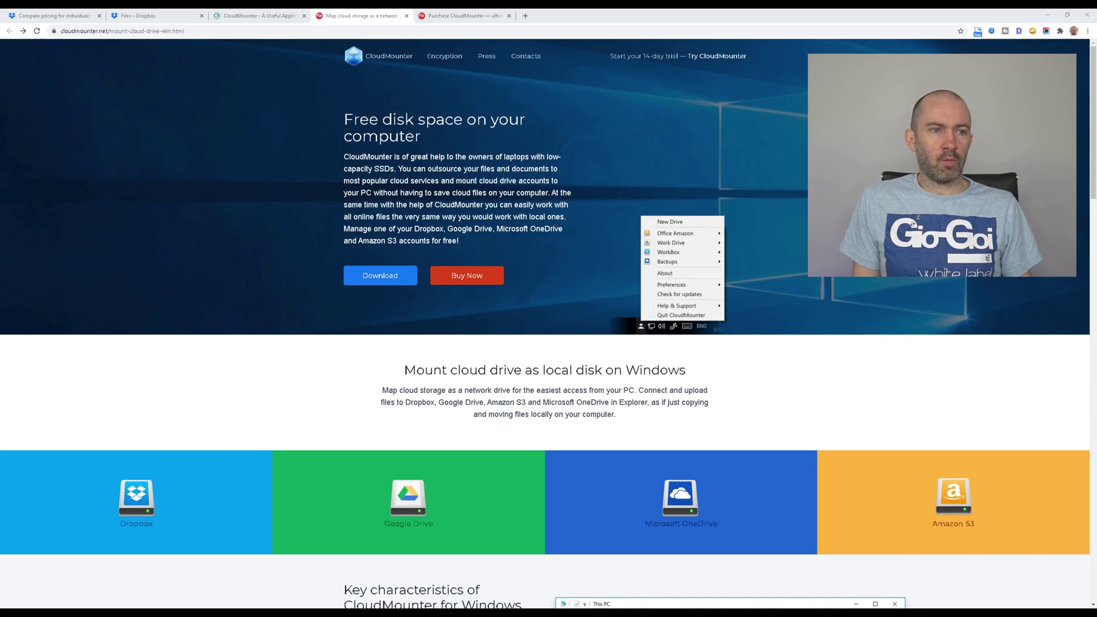
# Step: Open the CloudMounter review article, highlight its publication date, and scroll down through it
pyautogui.click(260, 16)
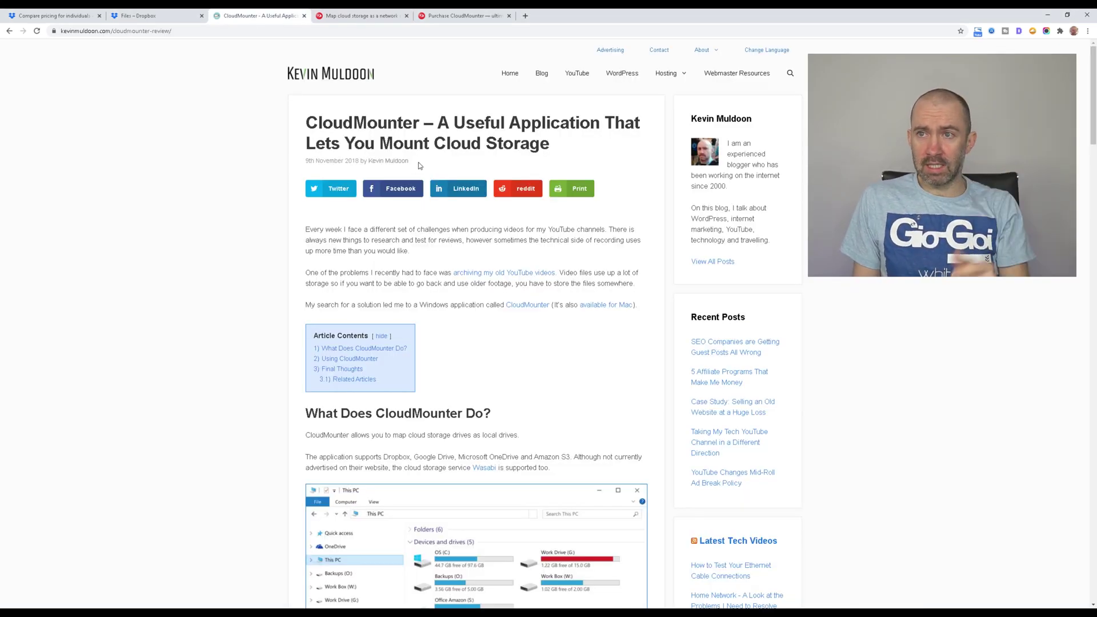
pyautogui.moveTo(410, 162); pyautogui.dragTo(304, 159)
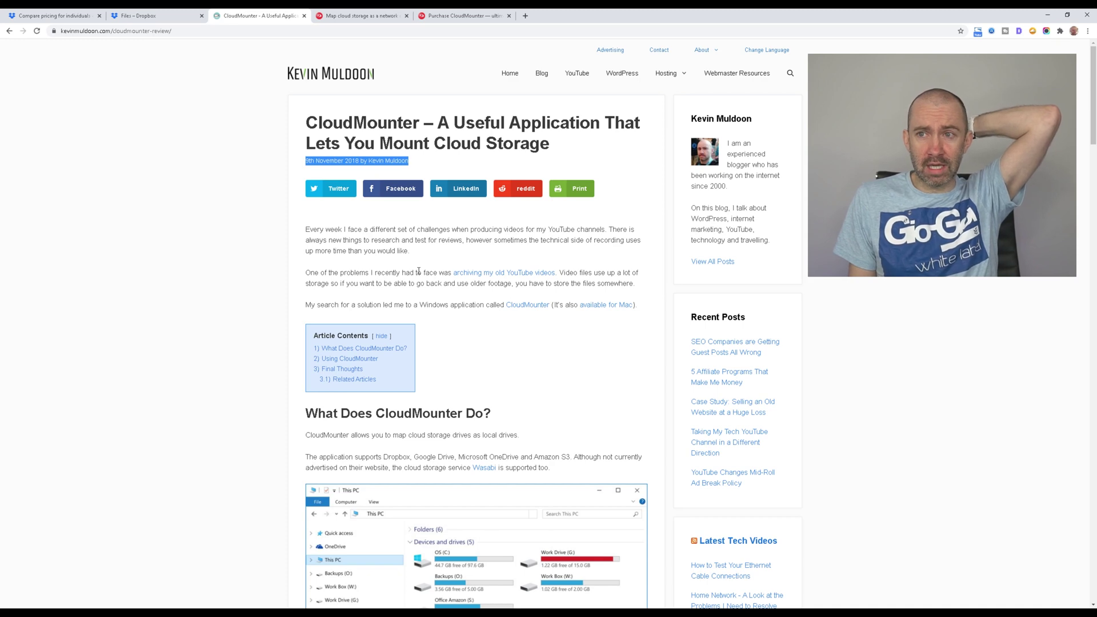
pyautogui.scroll(-2, 419, 270)
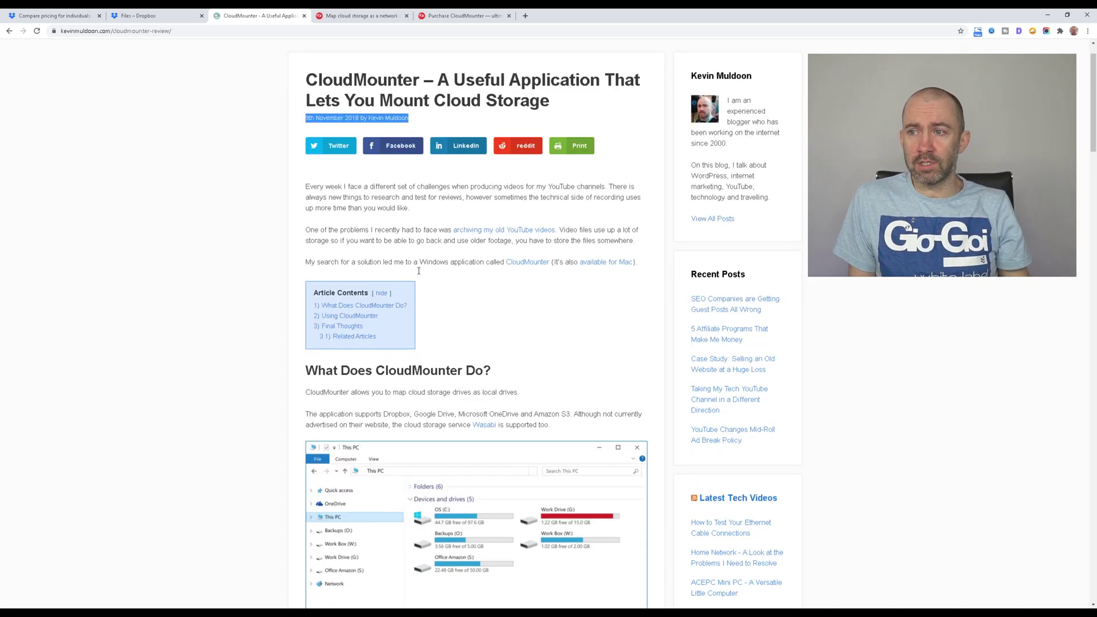
pyautogui.scroll(-4, 419, 271)
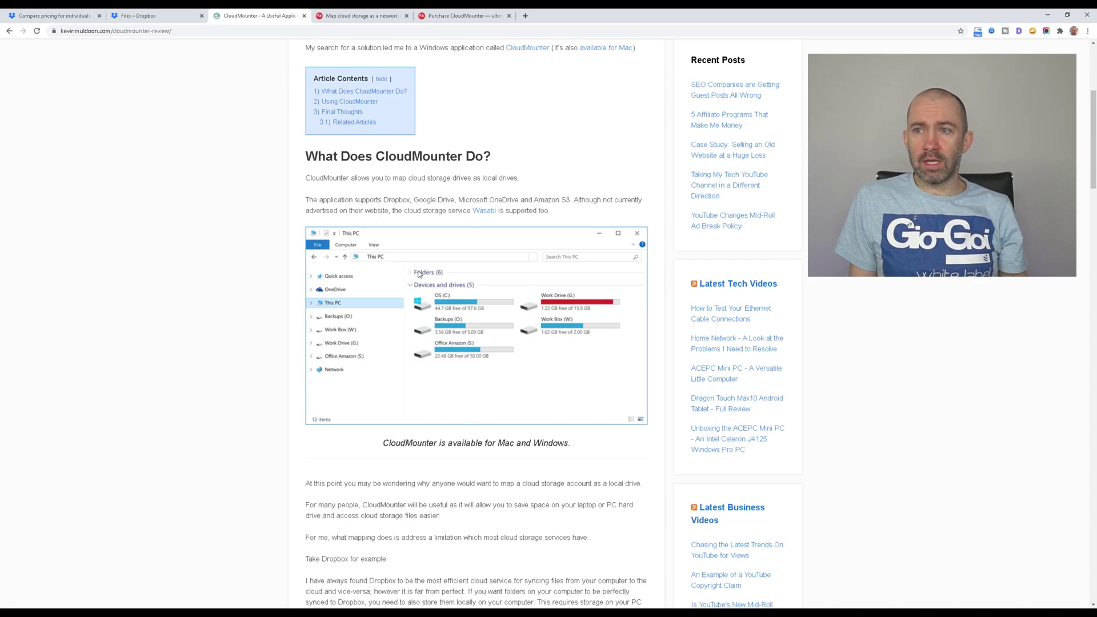
pyautogui.scroll(-20, 419, 275)
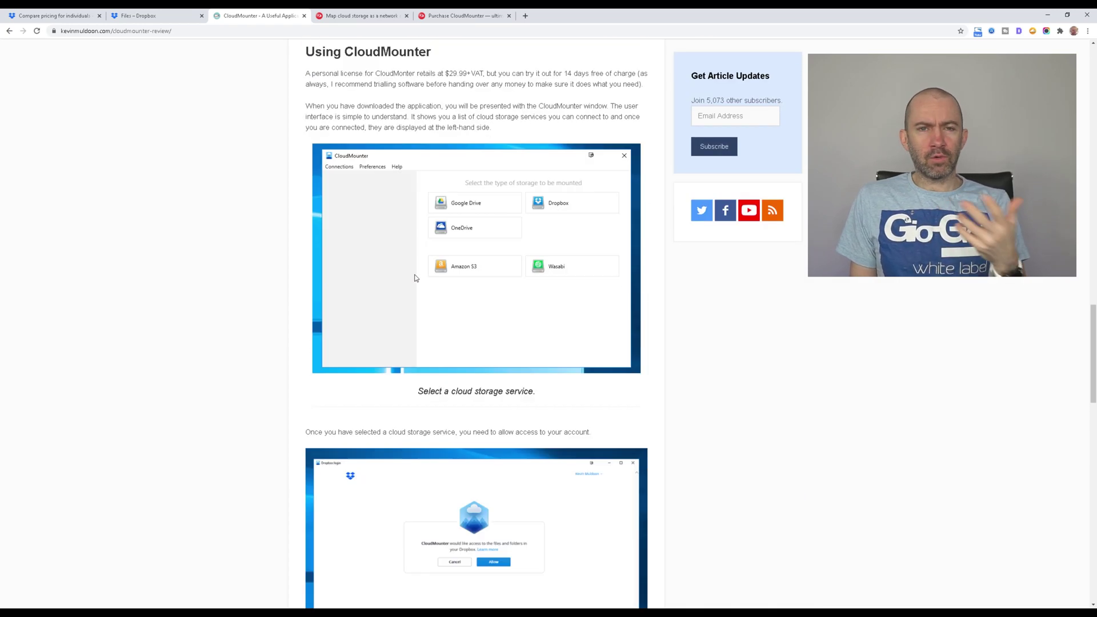
pyautogui.scroll(-20, 415, 278)
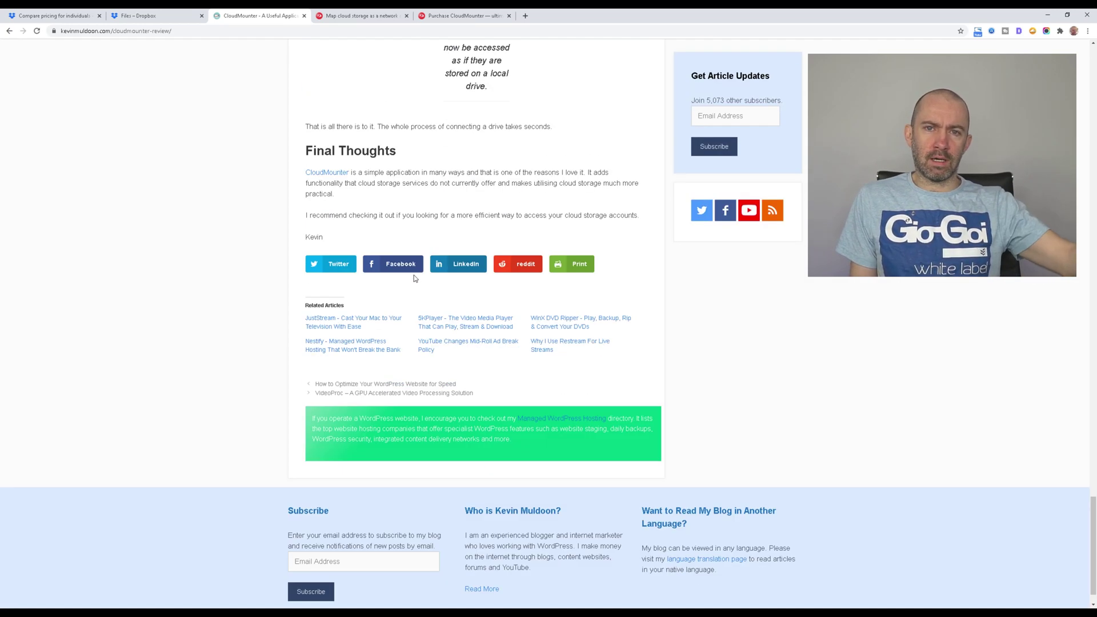
pyautogui.scroll(-1, 414, 276)
# Step: Scroll back up, clear the date highlight, and bring up the CloudMounter for Windows purchase page
pyautogui.scroll(20, 412, 275)
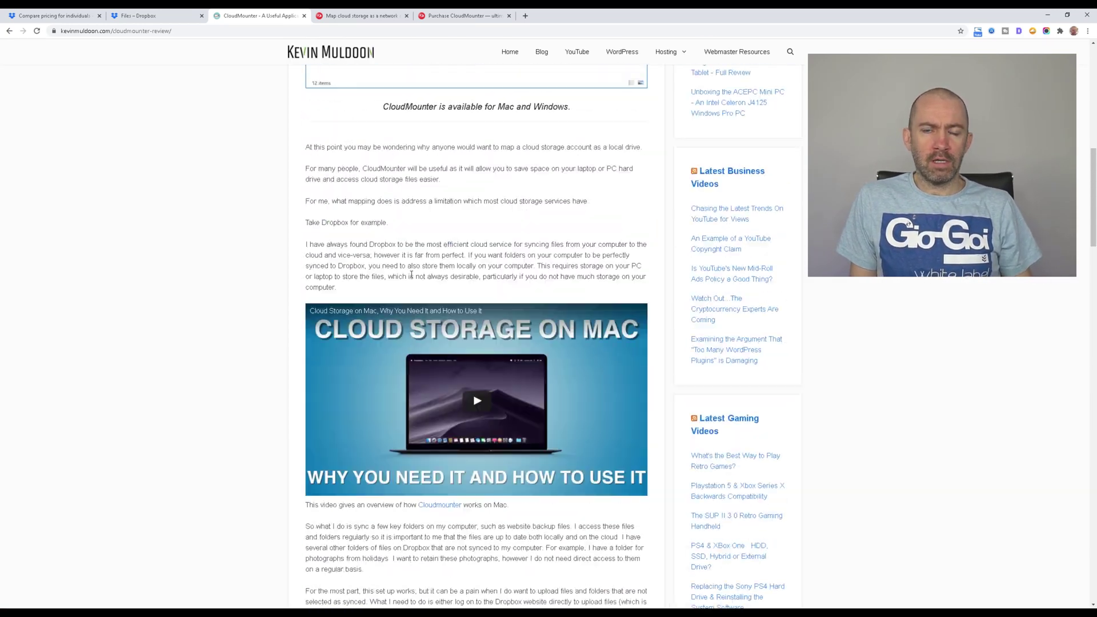
pyautogui.scroll(13, 411, 275)
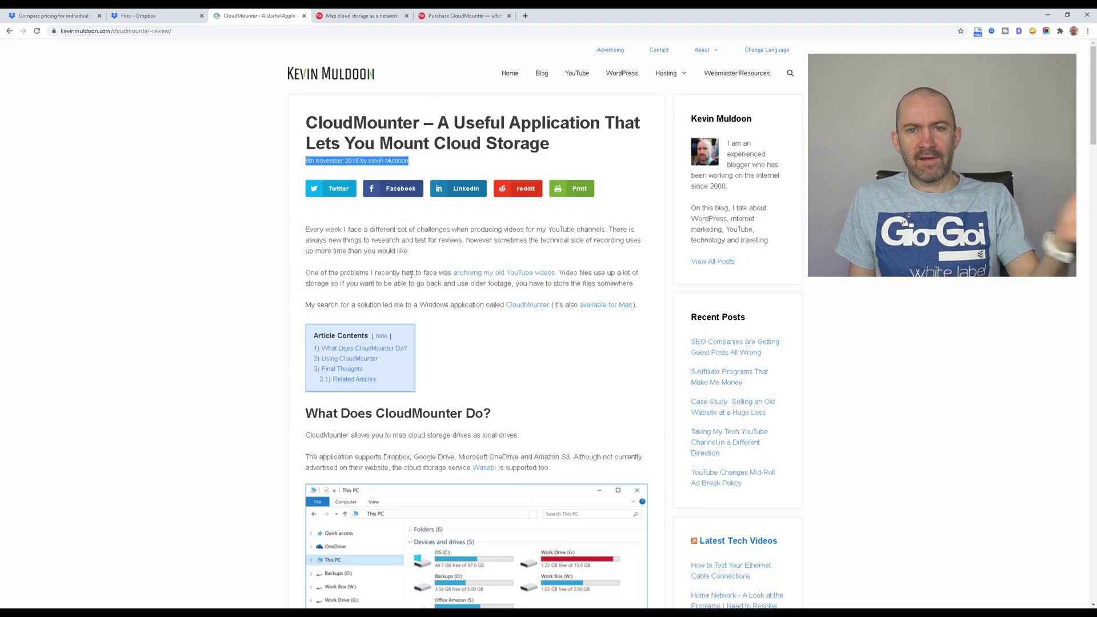
pyautogui.click(434, 252)
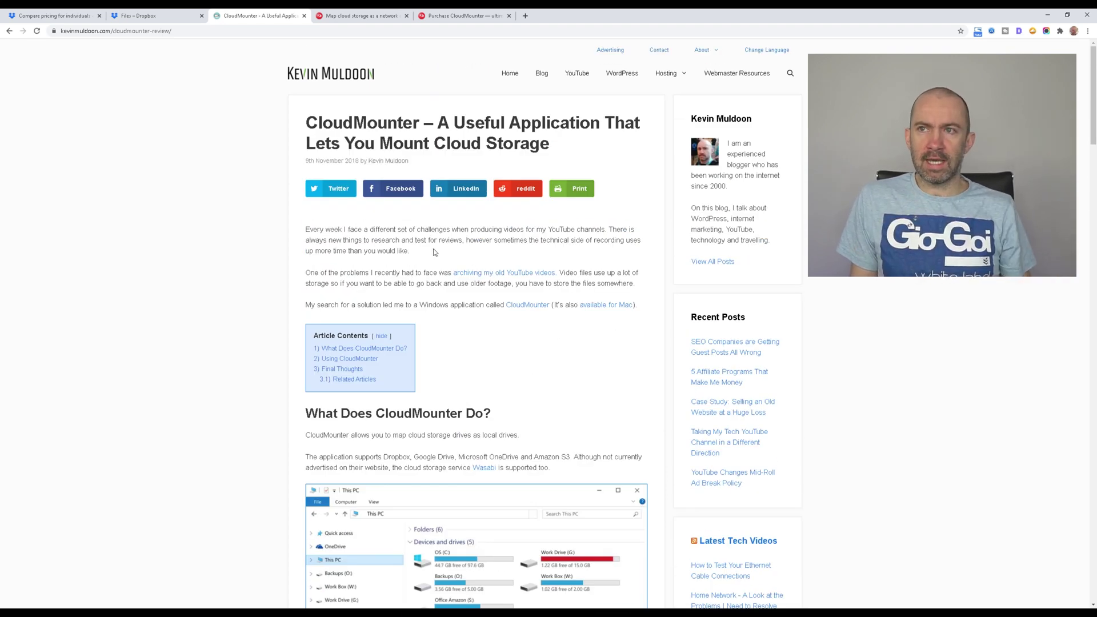
pyautogui.click(440, 19)
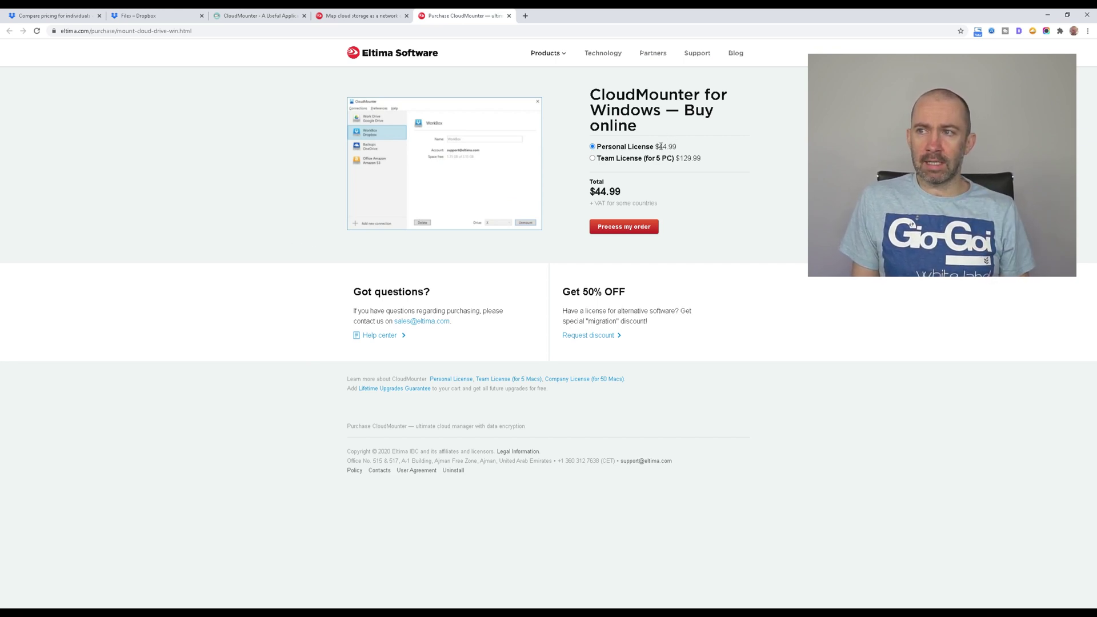
# Step: Highlight the $44.99 Personal License price, skim the features page, then show Dropbox's plan comparison
pyautogui.moveTo(661, 147); pyautogui.dragTo(675, 147)
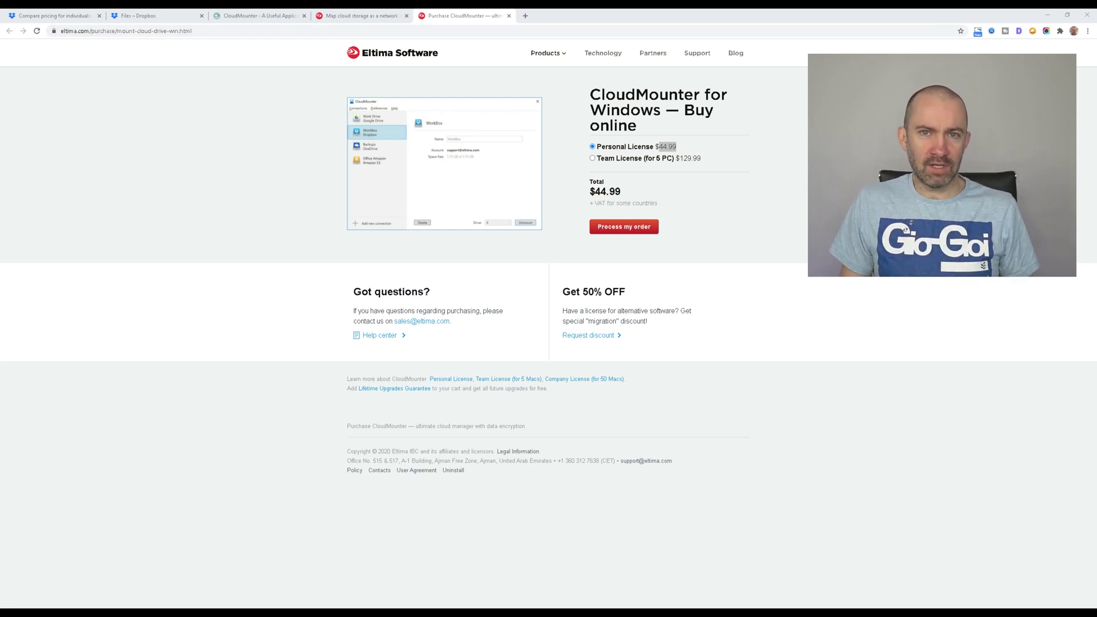
pyautogui.click(340, 16)
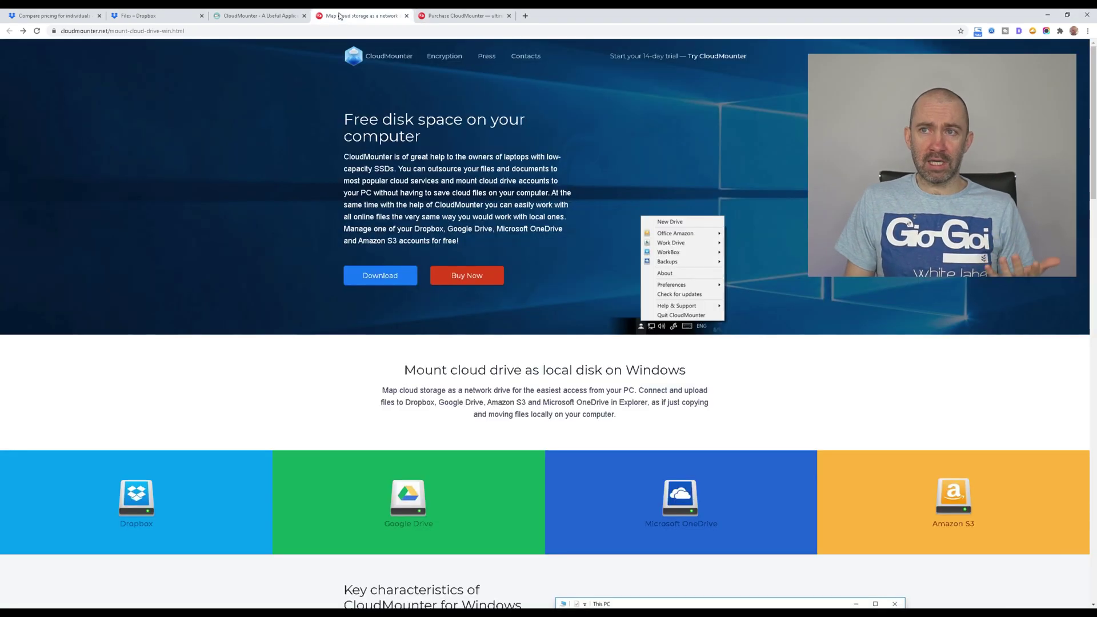
pyautogui.scroll(-5, 302, 343)
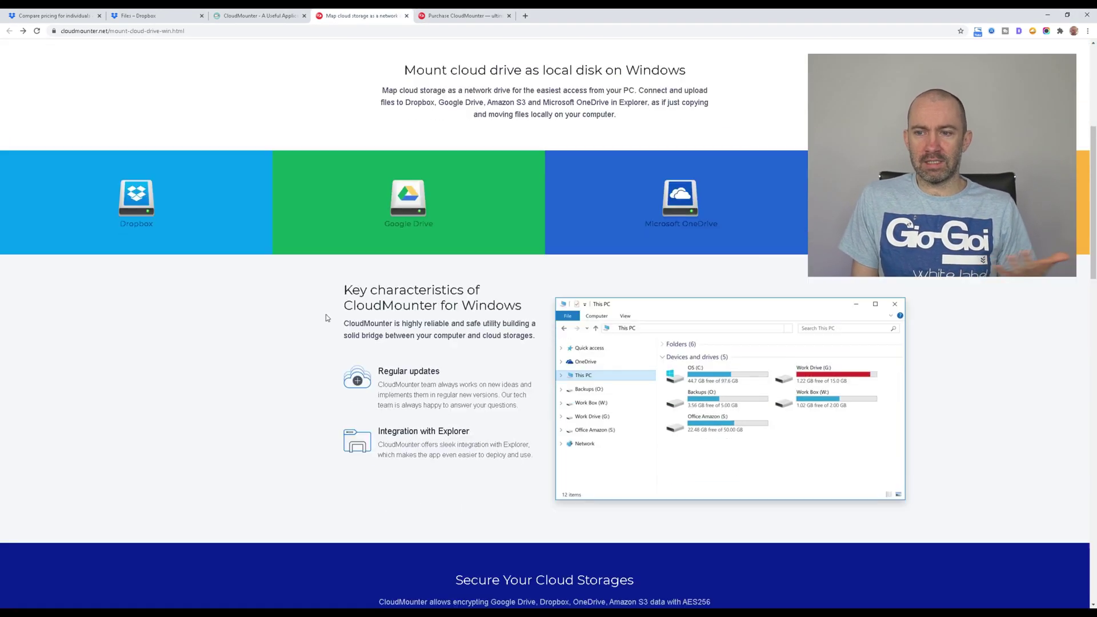
pyautogui.scroll(-1, 372, 343)
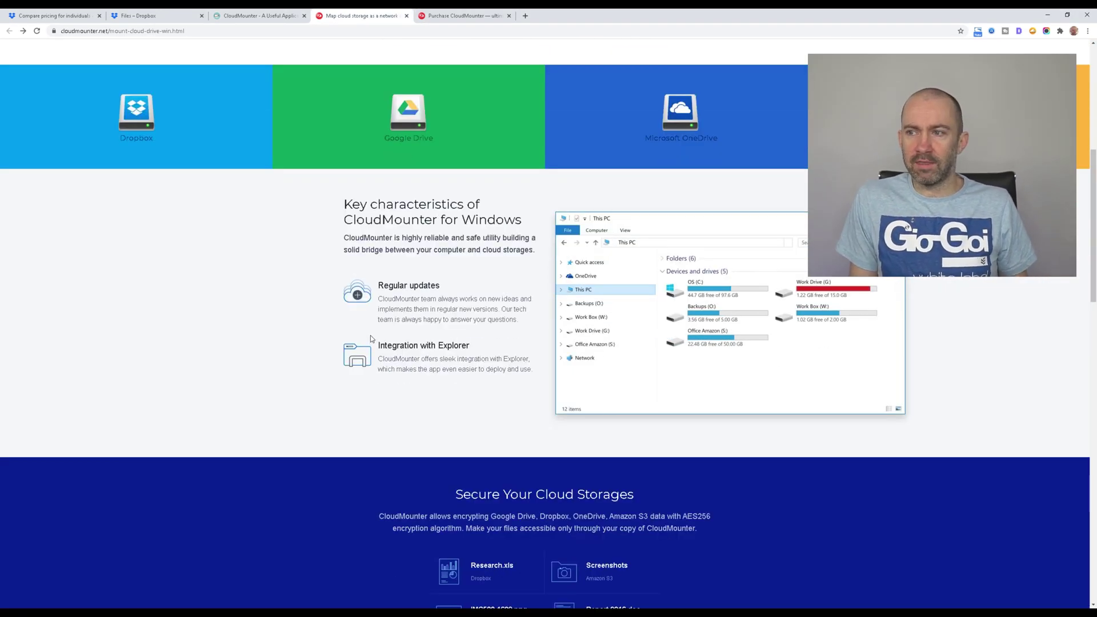
pyautogui.click(67, 15)
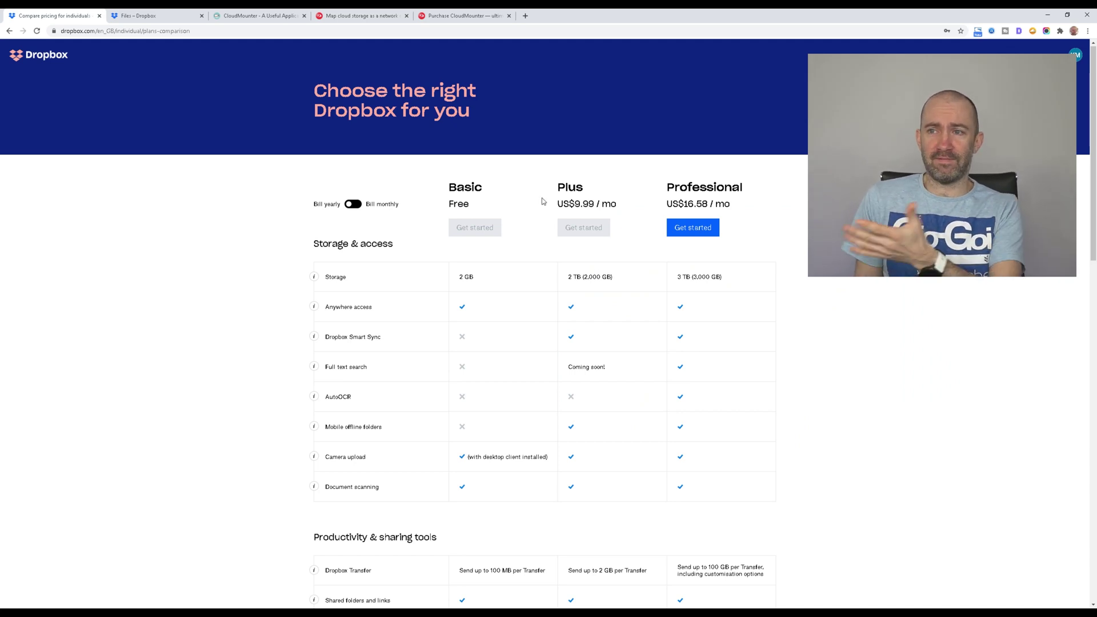
# Step: Highlight the Basic and then the Plus Dropbox plan names to compare them
pyautogui.moveTo(487, 191); pyautogui.dragTo(452, 188)
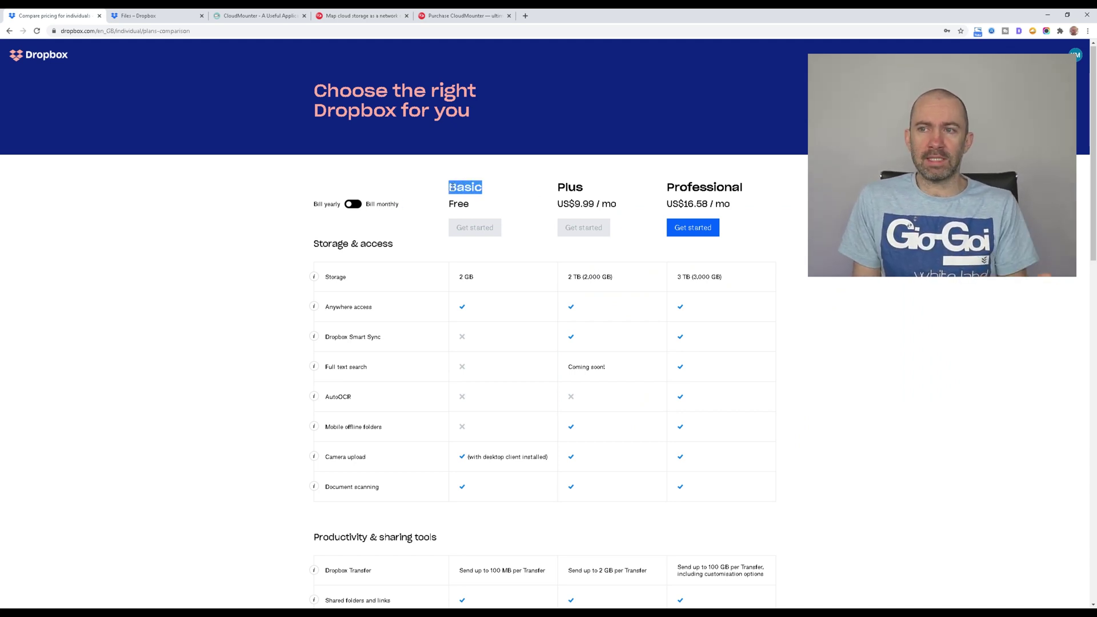
pyautogui.click(525, 298)
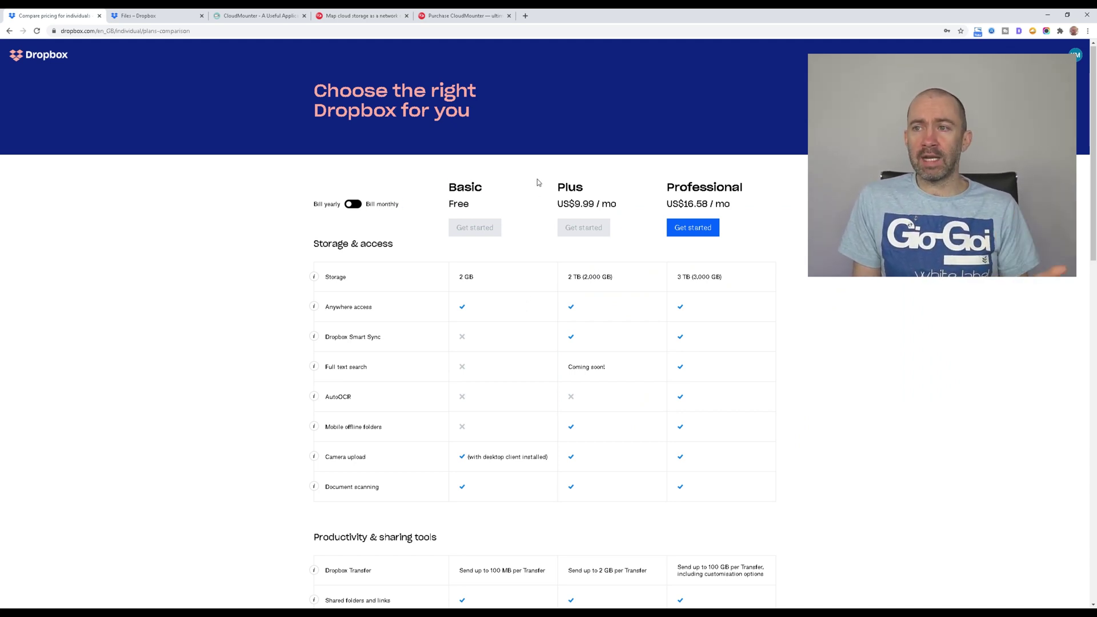
pyautogui.moveTo(558, 188); pyautogui.dragTo(587, 191)
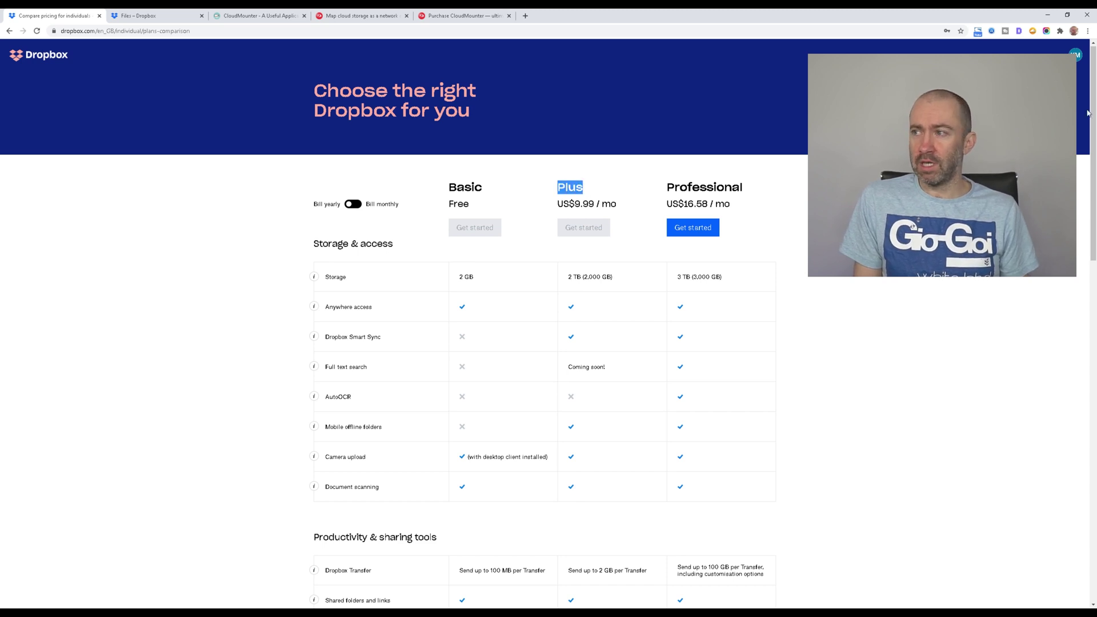
# Step: Scroll to the footer, open and dismiss the language chooser, scroll back up, and minimize Chrome
pyautogui.moveTo(1088, 113); pyautogui.dragTo(1082, 484)
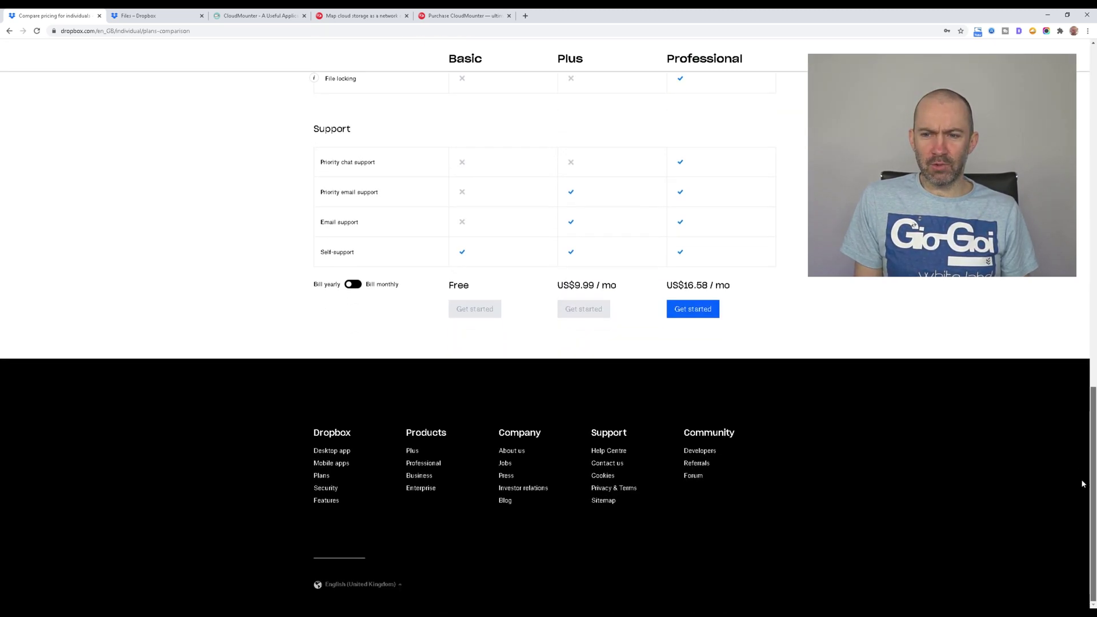
pyautogui.click(387, 586)
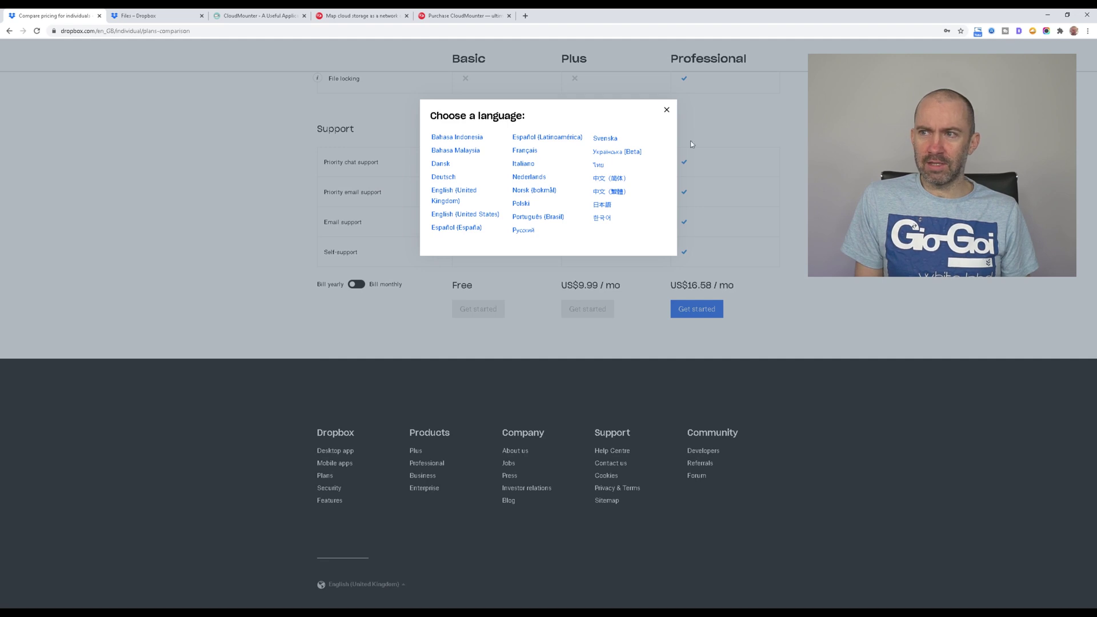
pyautogui.click(692, 145)
pyautogui.moveTo(1092, 547); pyautogui.dragTo(1086, 205)
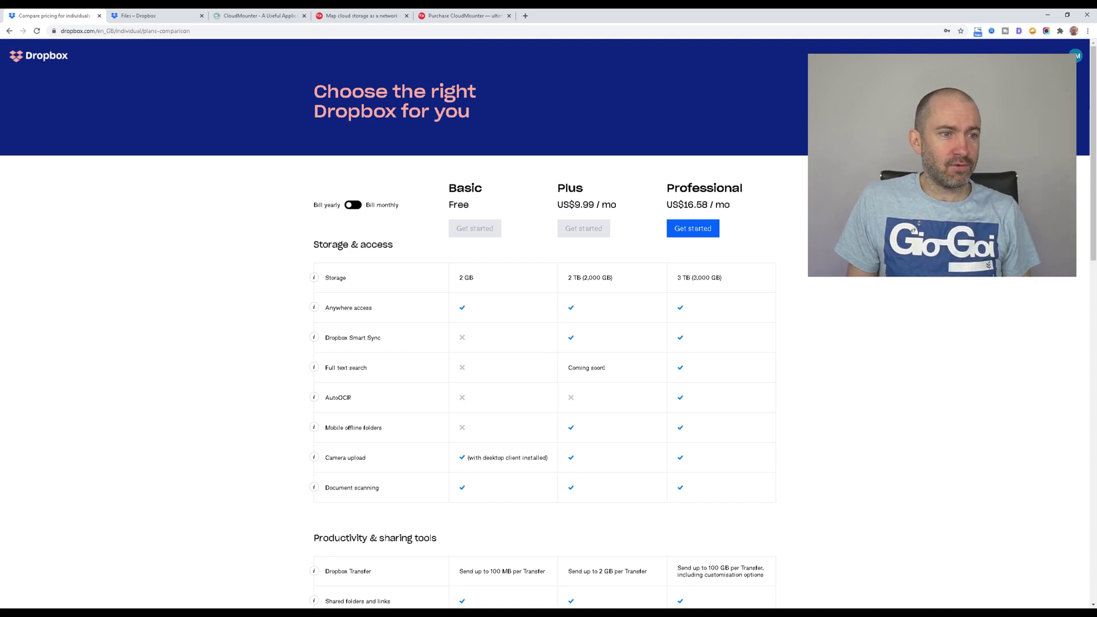
pyautogui.click(1049, 15)
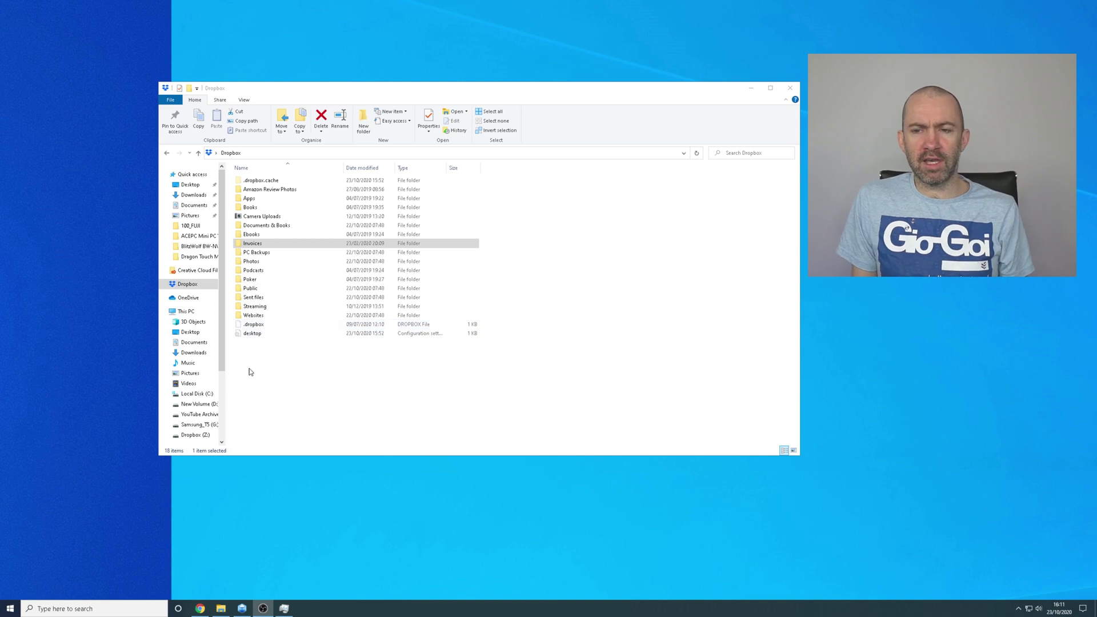
# Step: Bring Chrome back and show the Dropbox website's All files list
pyautogui.click(200, 608)
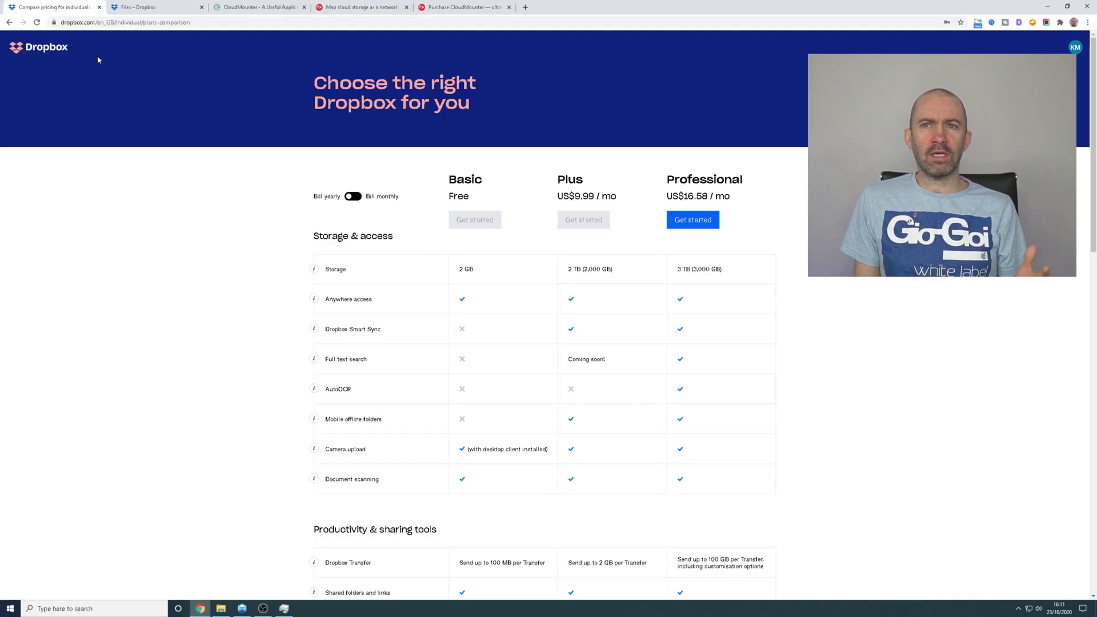
pyautogui.click(145, 13)
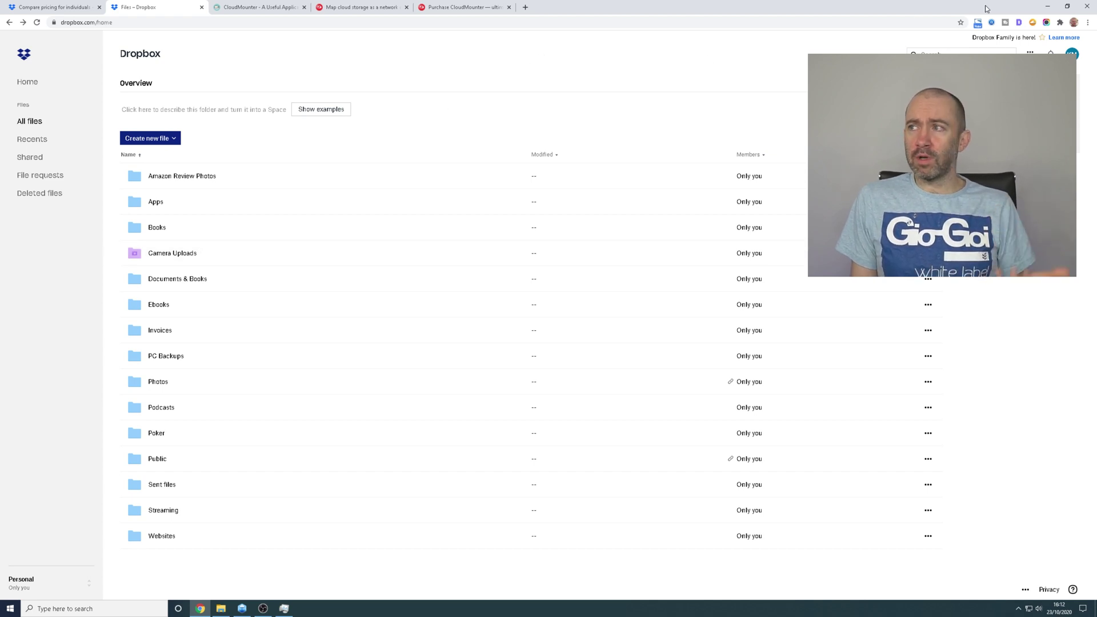
# Step: Minimize Chrome to show the local Dropbox folder and open the Dropbox tray panel
pyautogui.click(1047, 9)
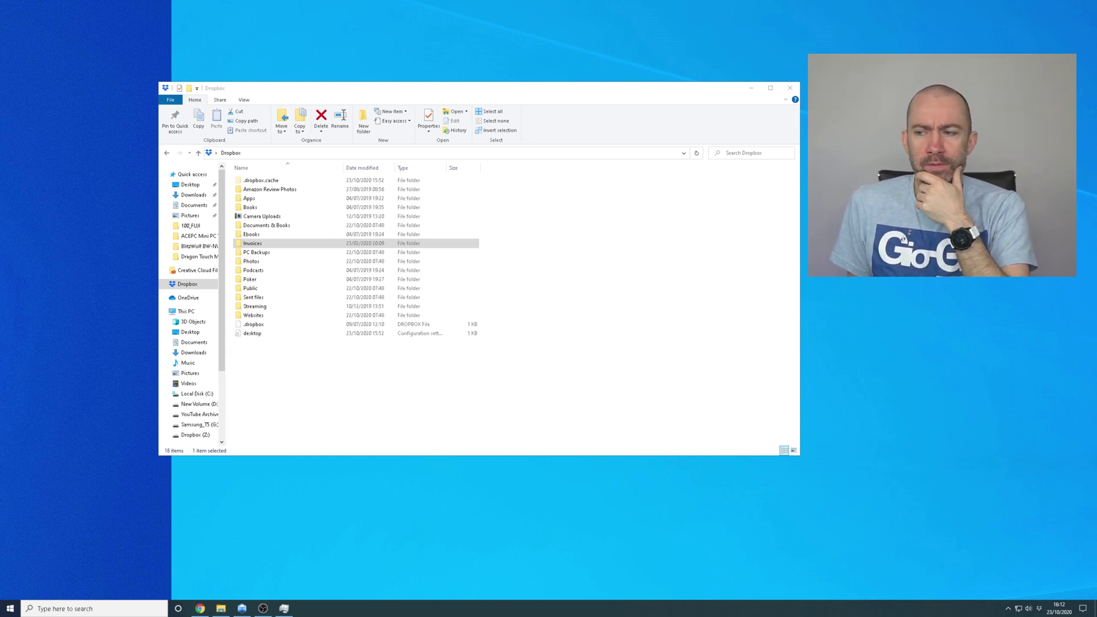
pyautogui.click(1040, 607)
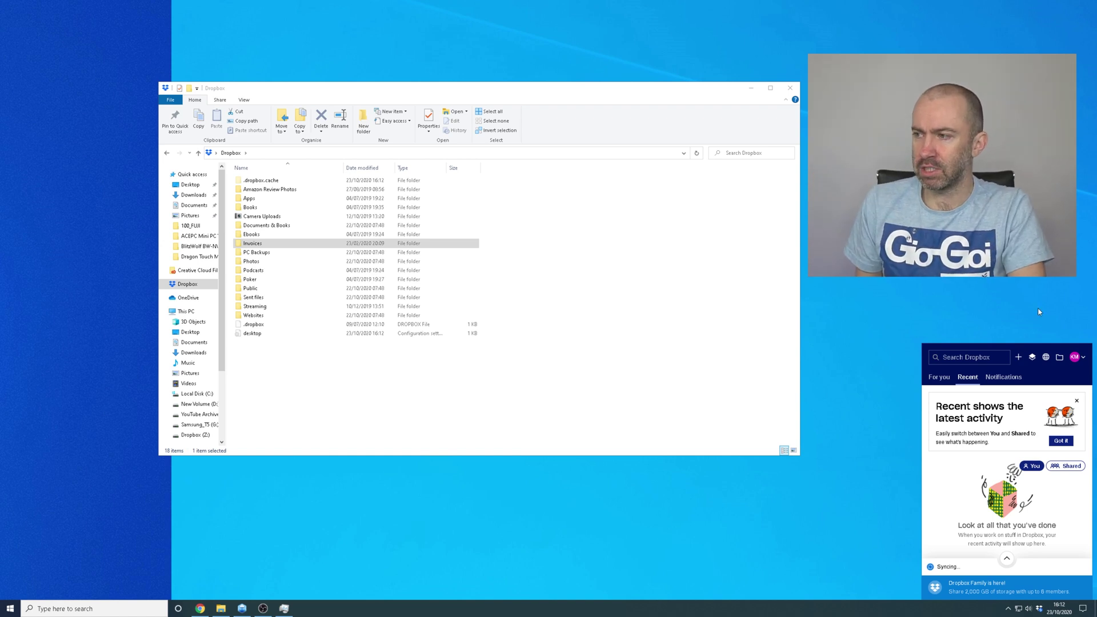
# Step: Browse the tray panel's For you, activity and notifications views, then open Dropbox Preferences
pyautogui.click(939, 377)
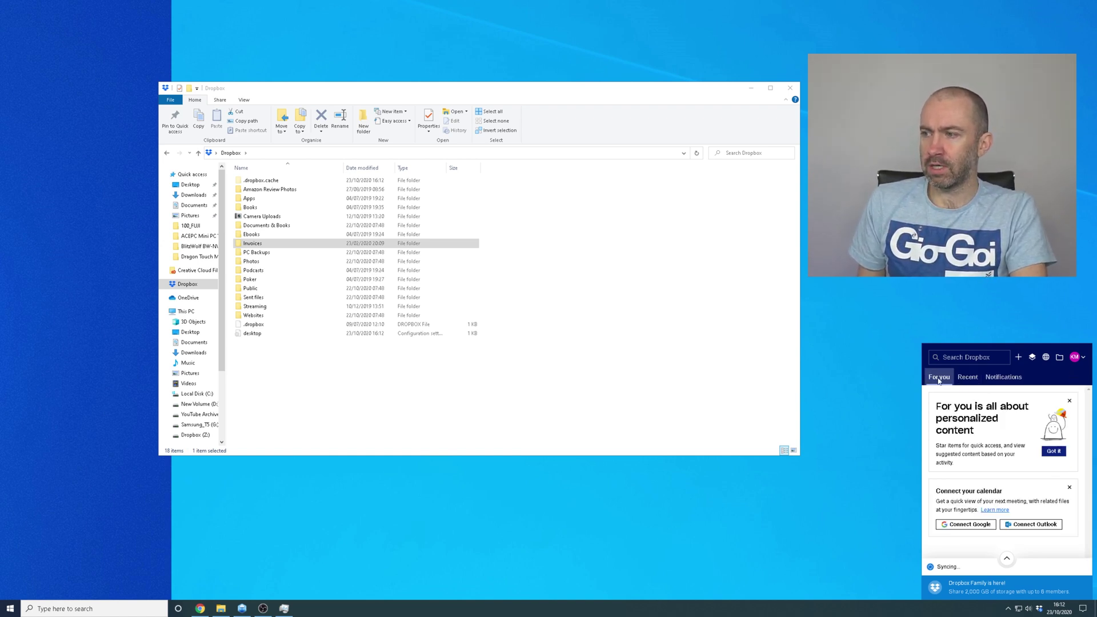
pyautogui.click(967, 377)
pyautogui.click(1003, 377)
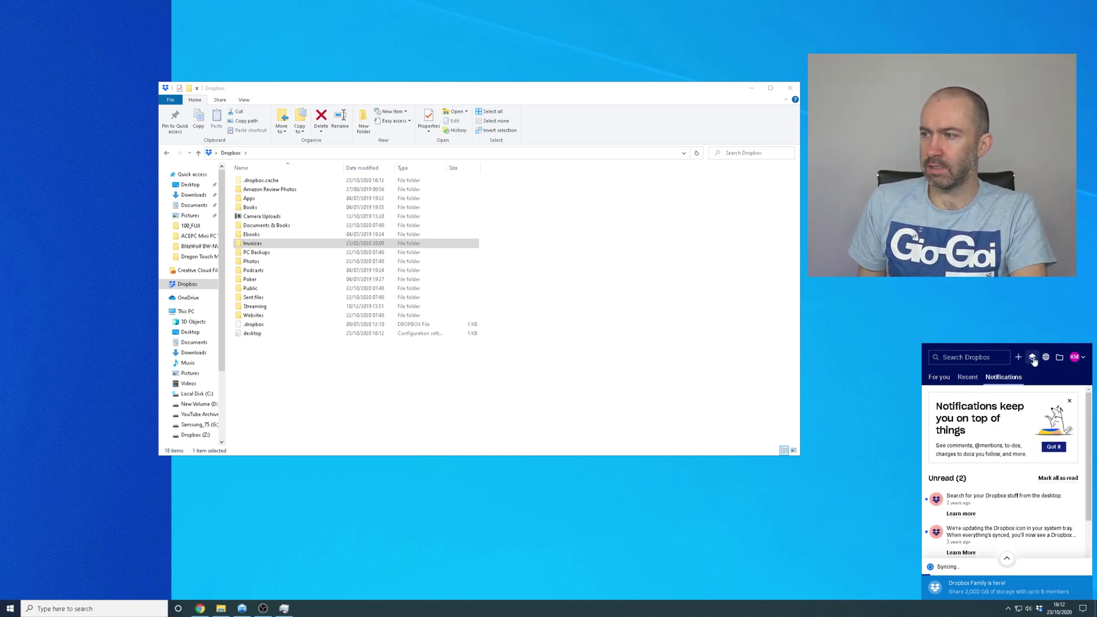
pyautogui.click(1075, 358)
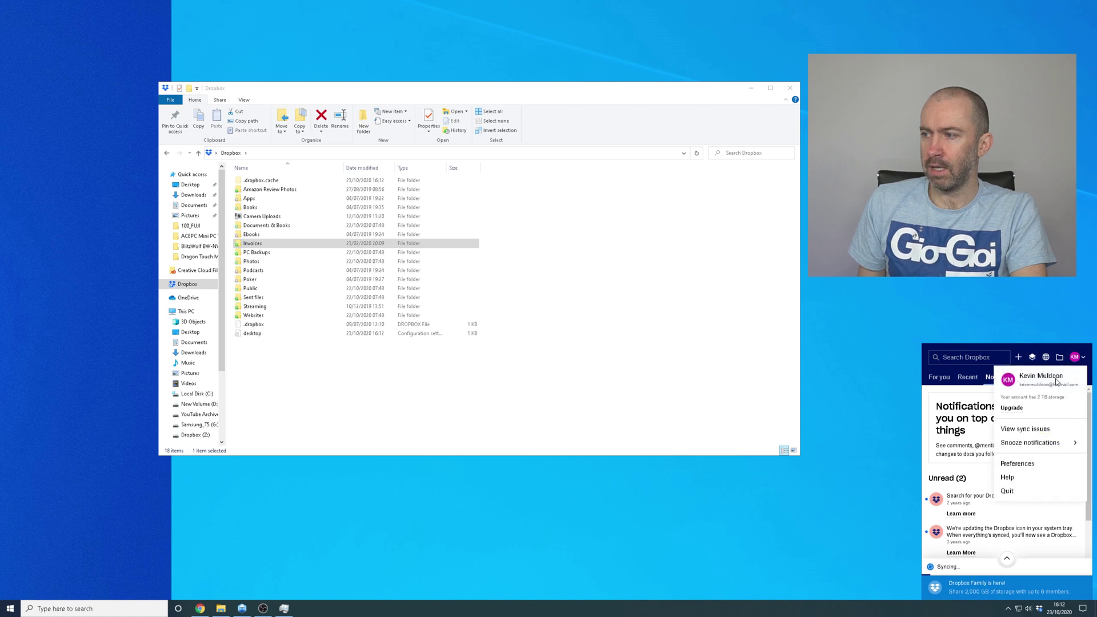
pyautogui.click(1026, 469)
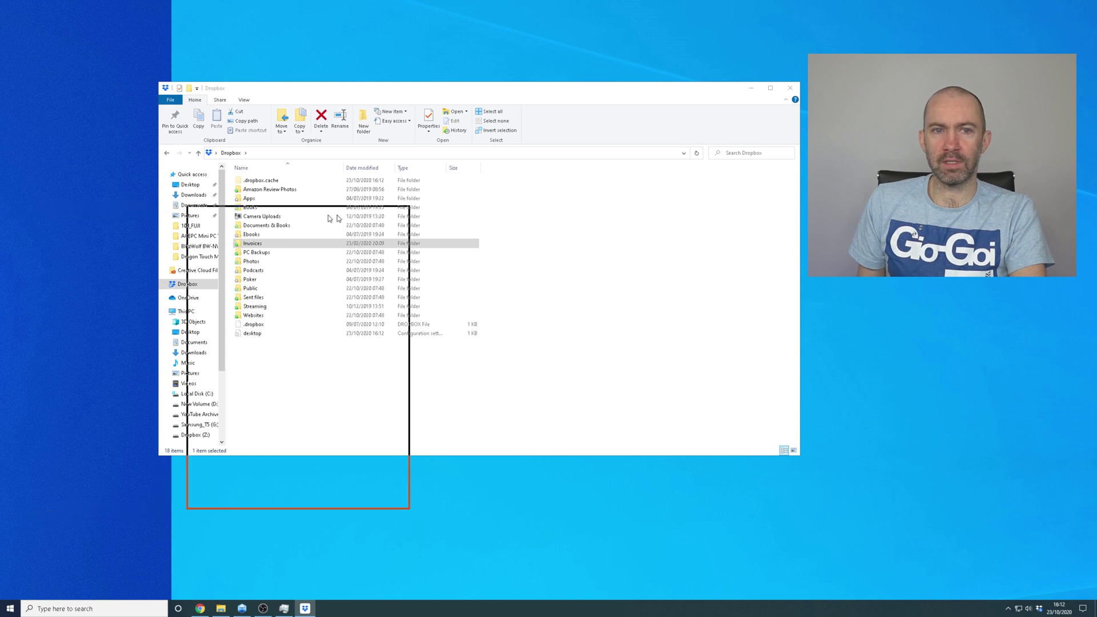
# Step: Minimize File Explorer and review the Sync settings, including Selective Sync folder choices
pyautogui.click(758, 87)
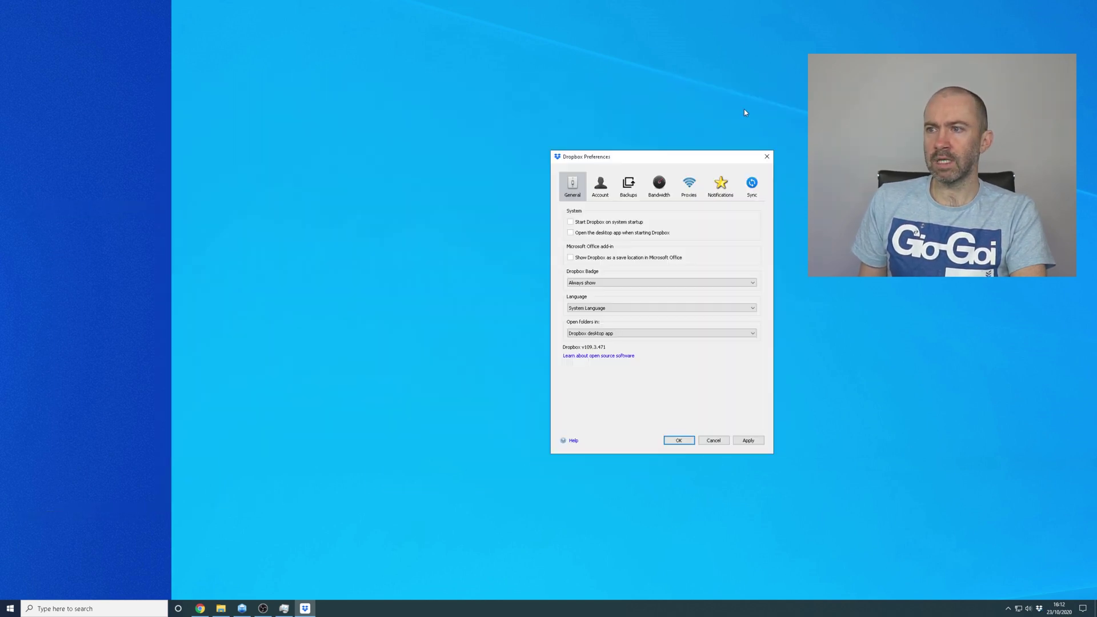
pyautogui.click(749, 193)
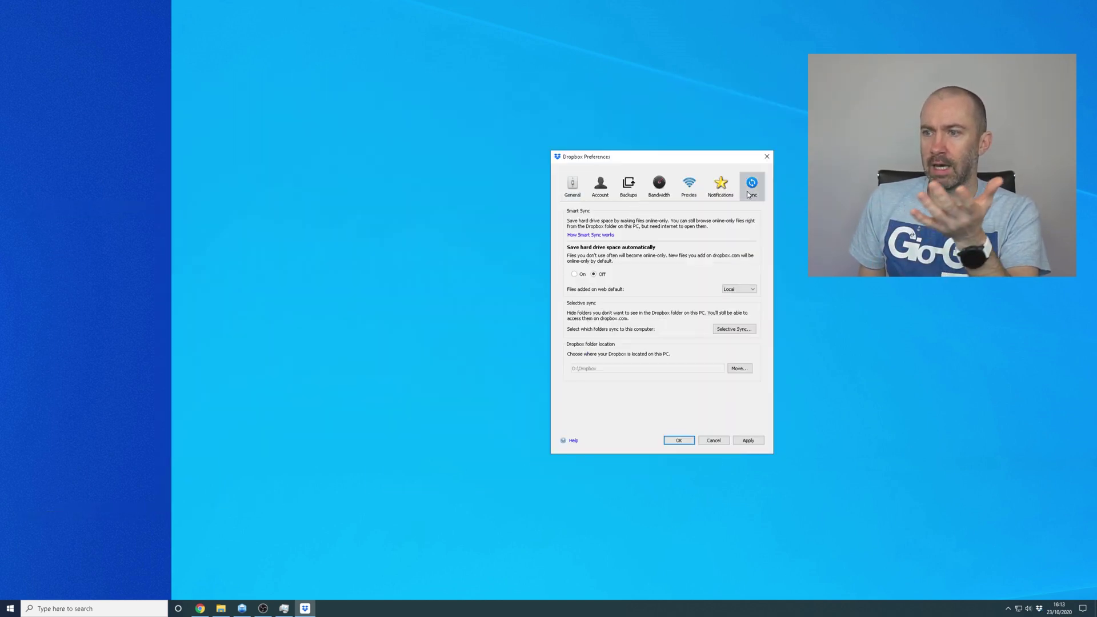
pyautogui.click(731, 330)
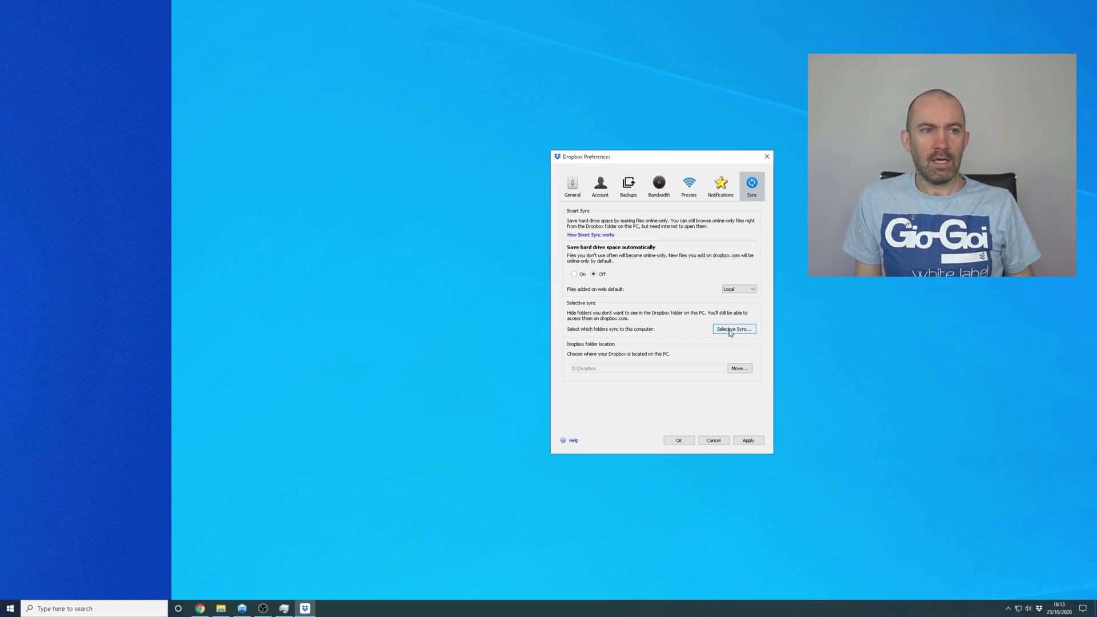
pyautogui.click(732, 329)
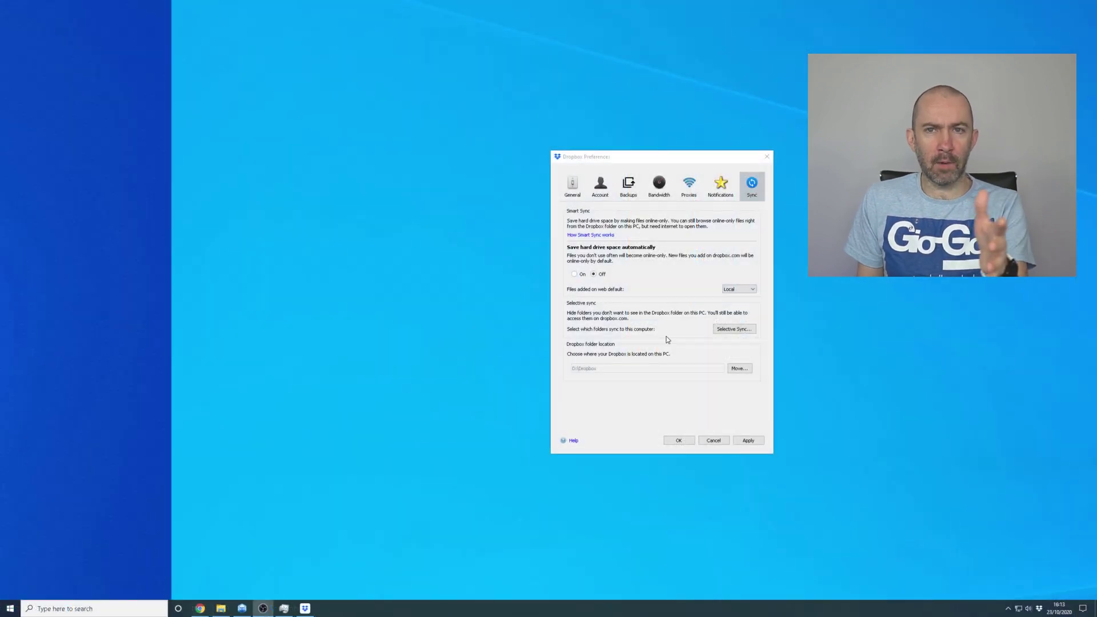
# Step: Close Dropbox Preferences, open and enlarge Task Manager, and inspect the Dropbox Preferences and other processes
pyautogui.click(764, 160)
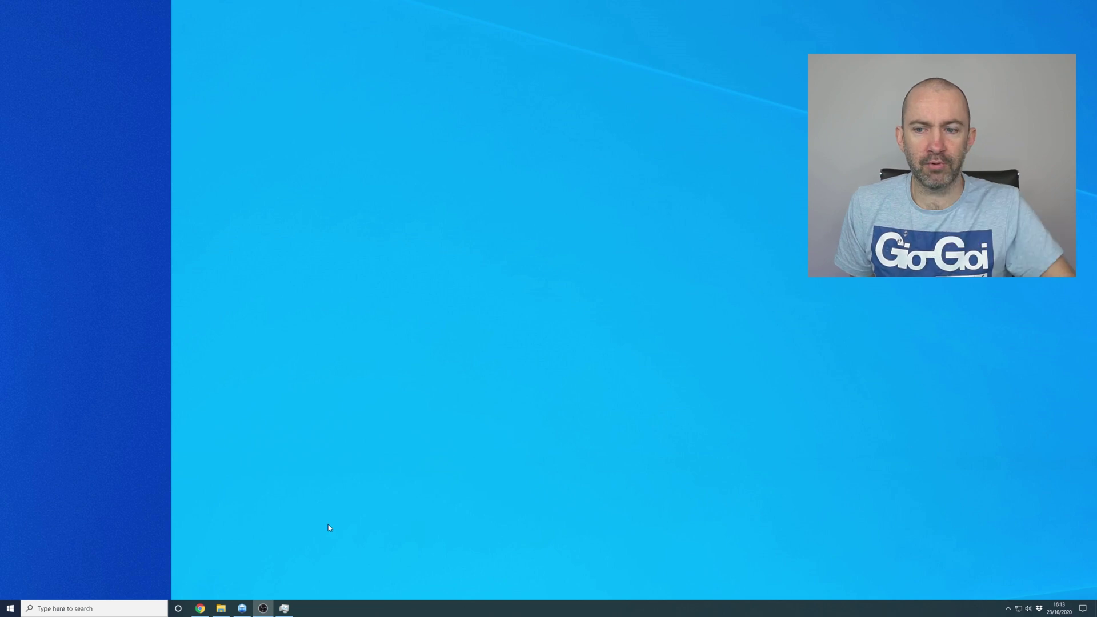
pyautogui.click(285, 607)
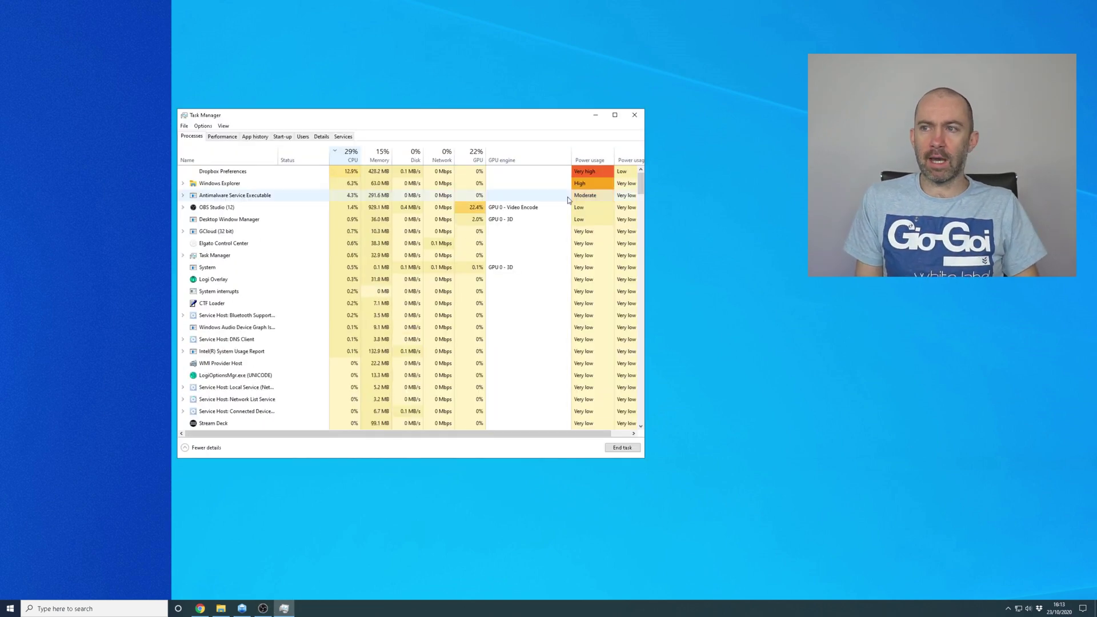
pyautogui.click(584, 174)
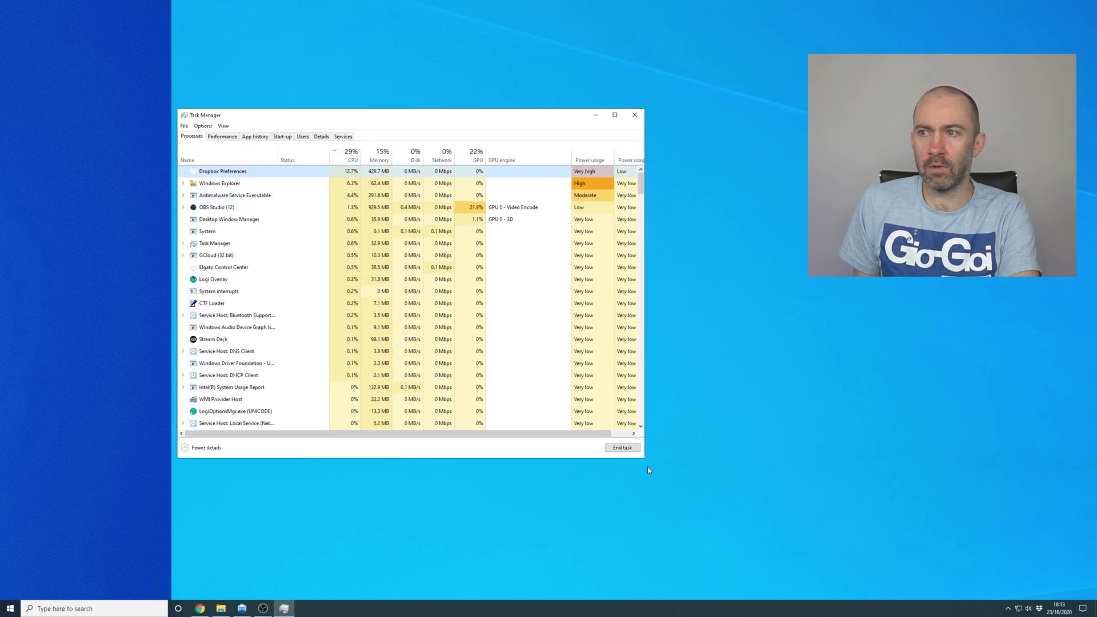
pyautogui.moveTo(641, 460); pyautogui.dragTo(767, 538)
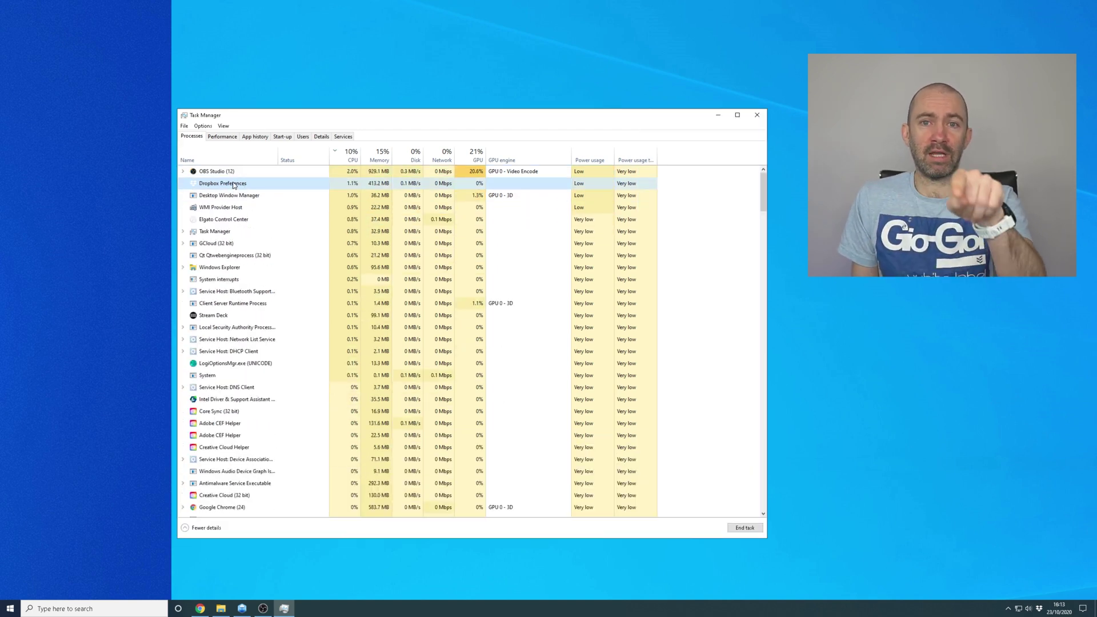
pyautogui.click(225, 174)
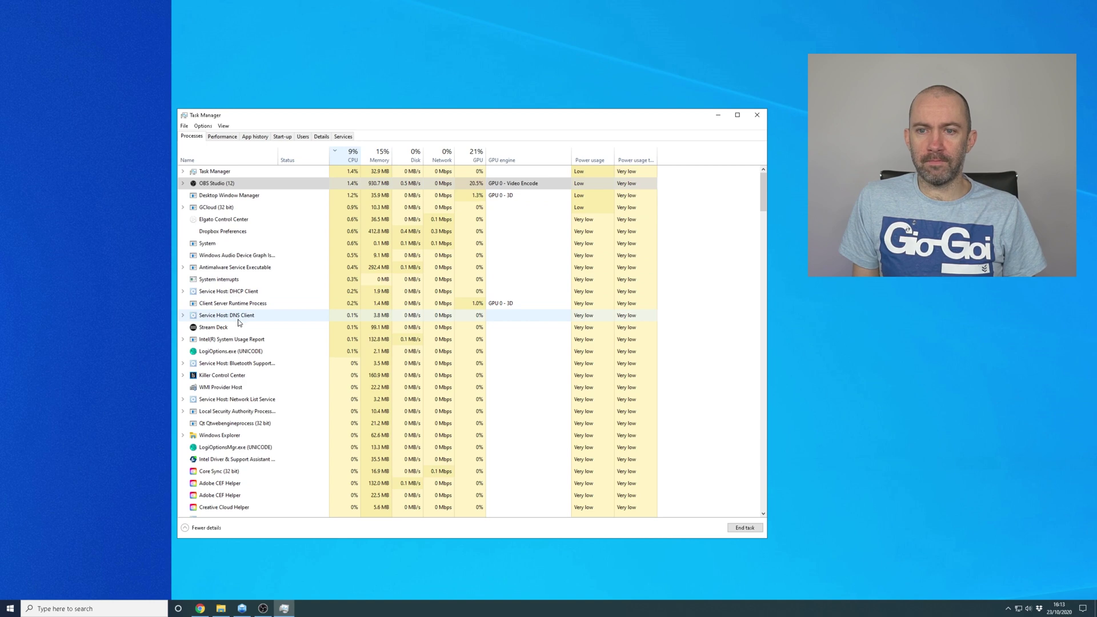
pyautogui.click(240, 315)
# Step: Sort processes by name, select Dropbox Preferences and Dropbox Update (32 bit), then reopen the Dropbox panel
pyautogui.click(216, 162)
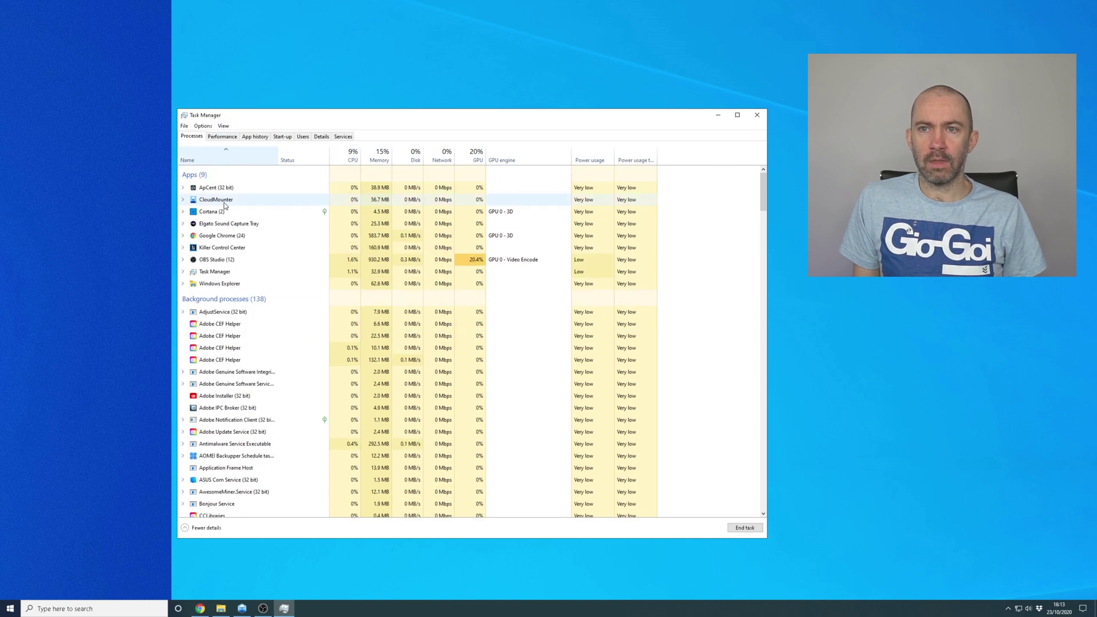
pyautogui.scroll(-7, 232, 324)
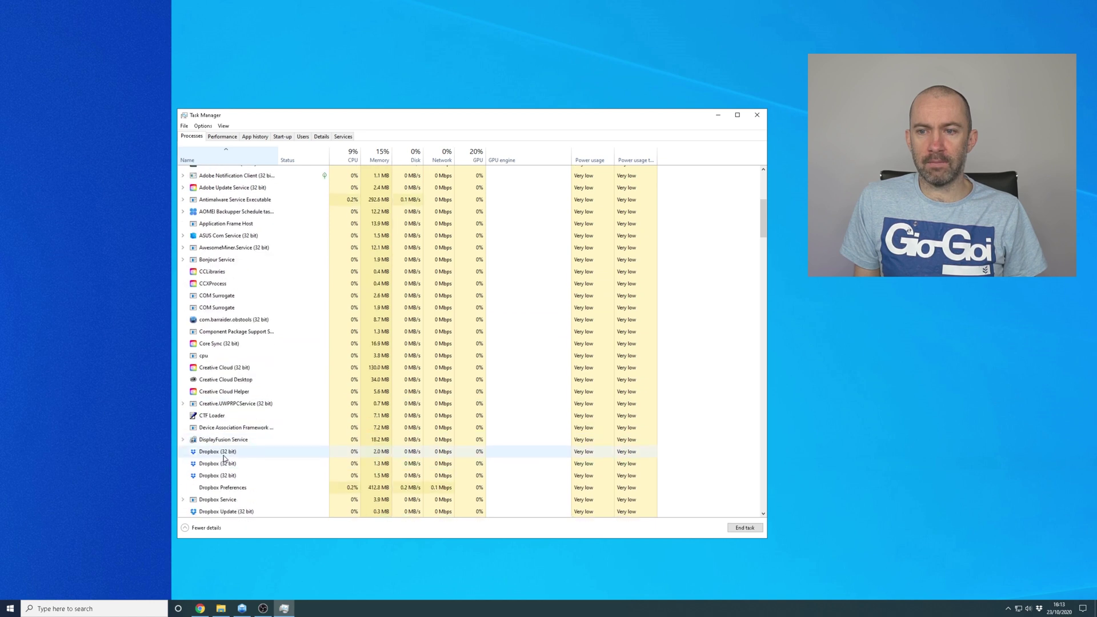
pyautogui.click(240, 488)
pyautogui.scroll(-1, 242, 486)
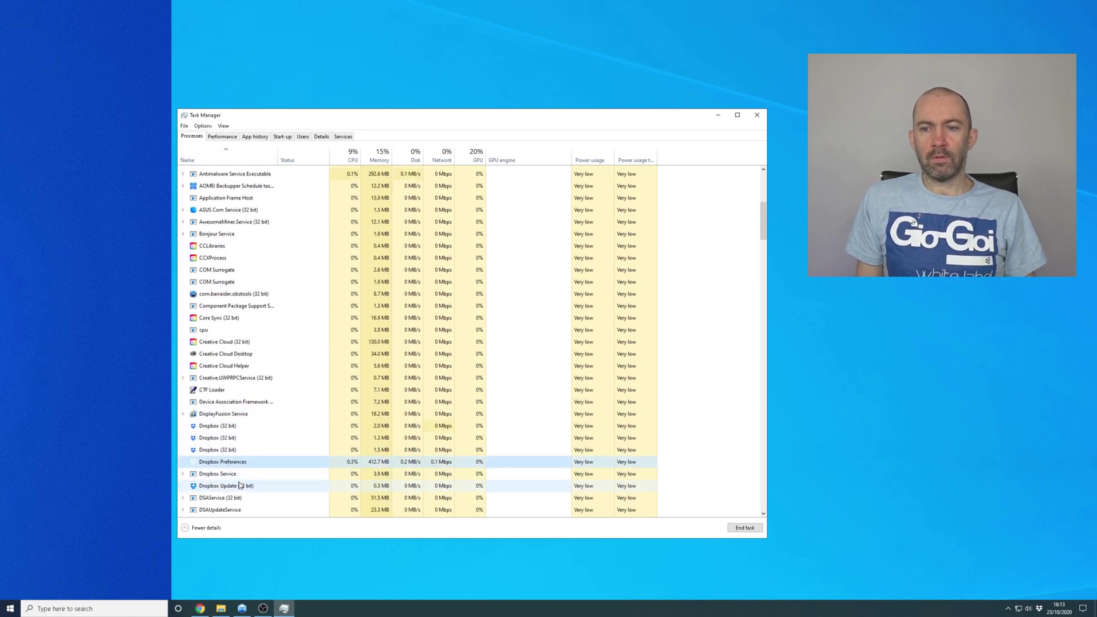
pyautogui.click(241, 486)
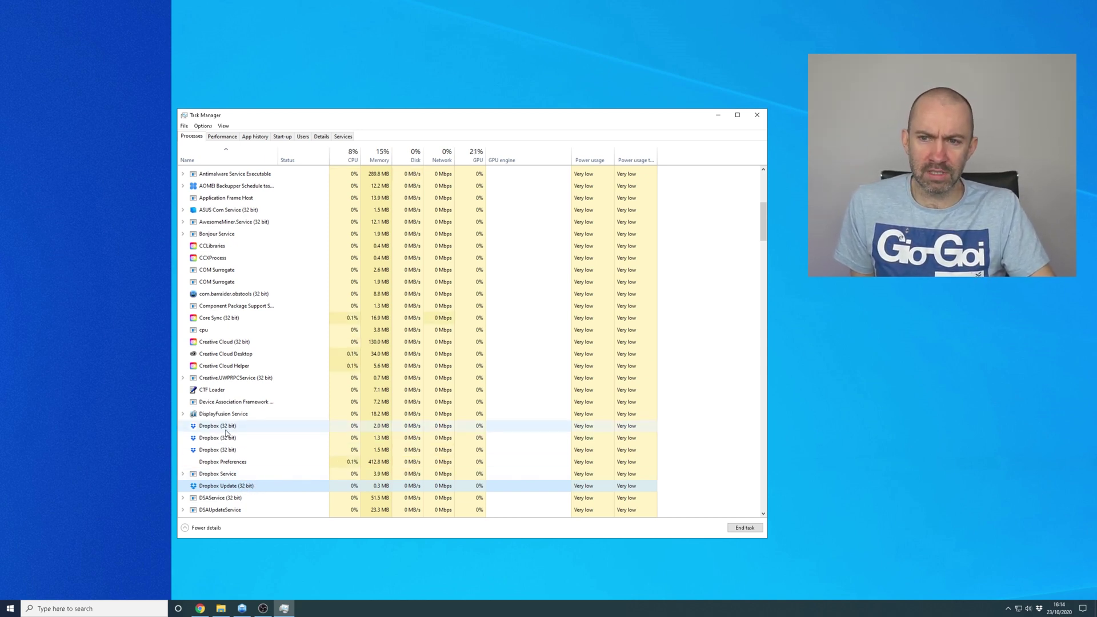
pyautogui.click(1040, 609)
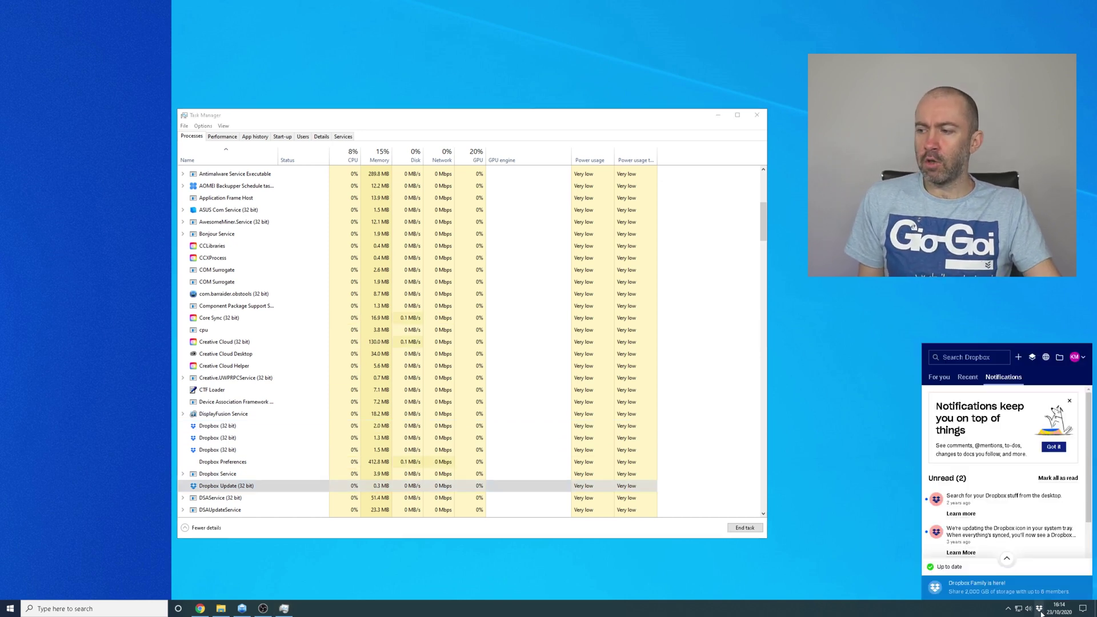
# Step: Quit the Dropbox desktop app from its account menu and minimize Task Manager
pyautogui.click(1076, 357)
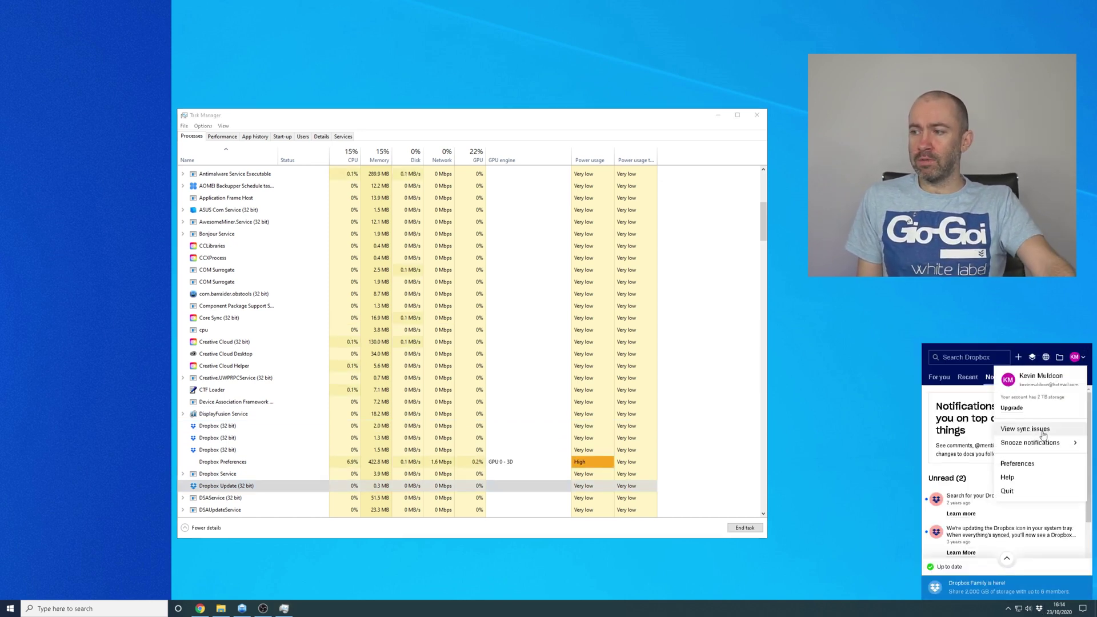
pyautogui.click(1018, 493)
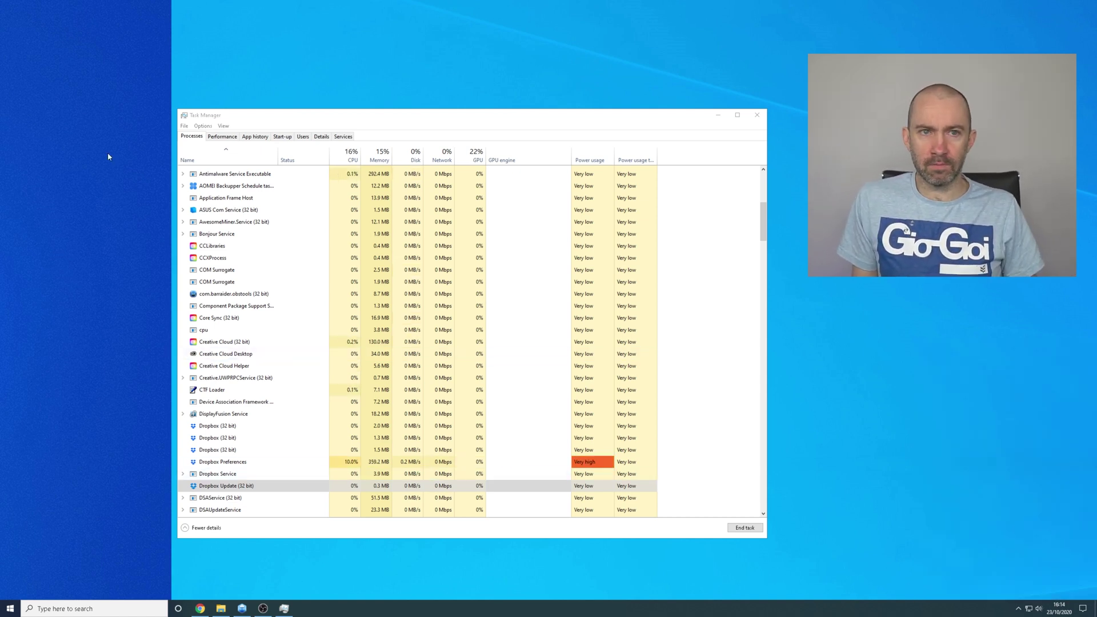
pyautogui.click(719, 115)
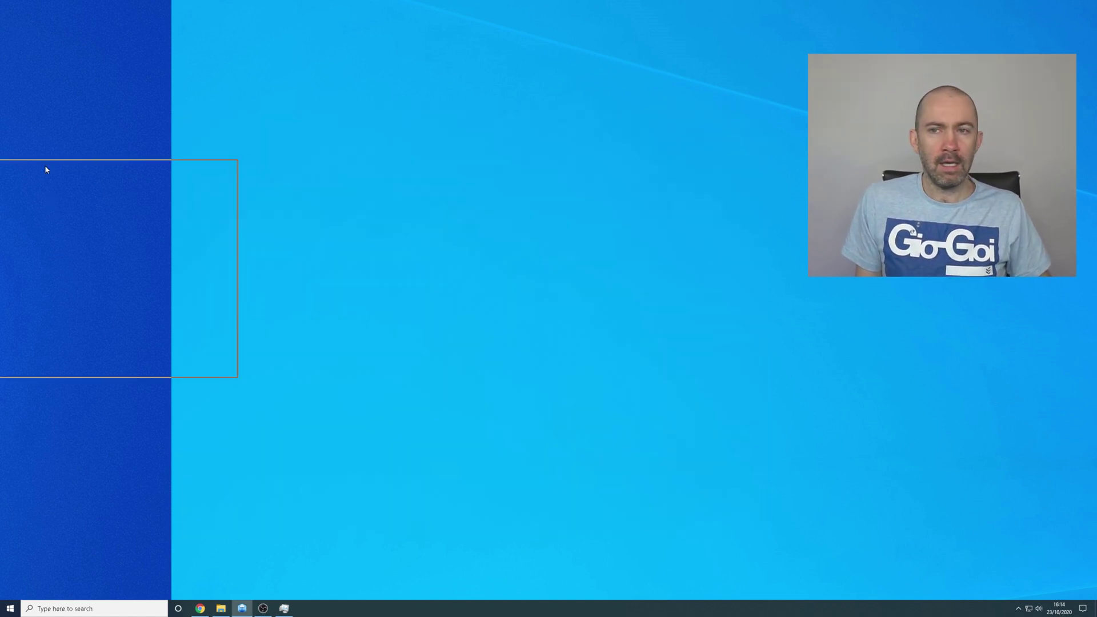
# Step: In CloudMounter, start and cancel a OneDrive sign-in, then open the connection options
pyautogui.moveTo(204, 165)
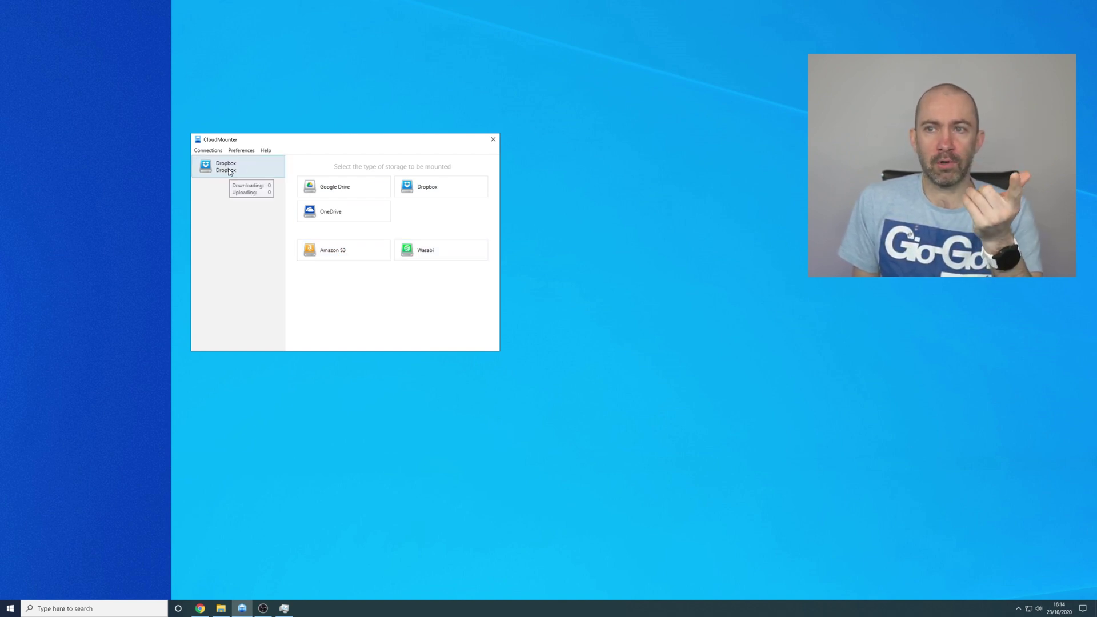
pyautogui.click(330, 214)
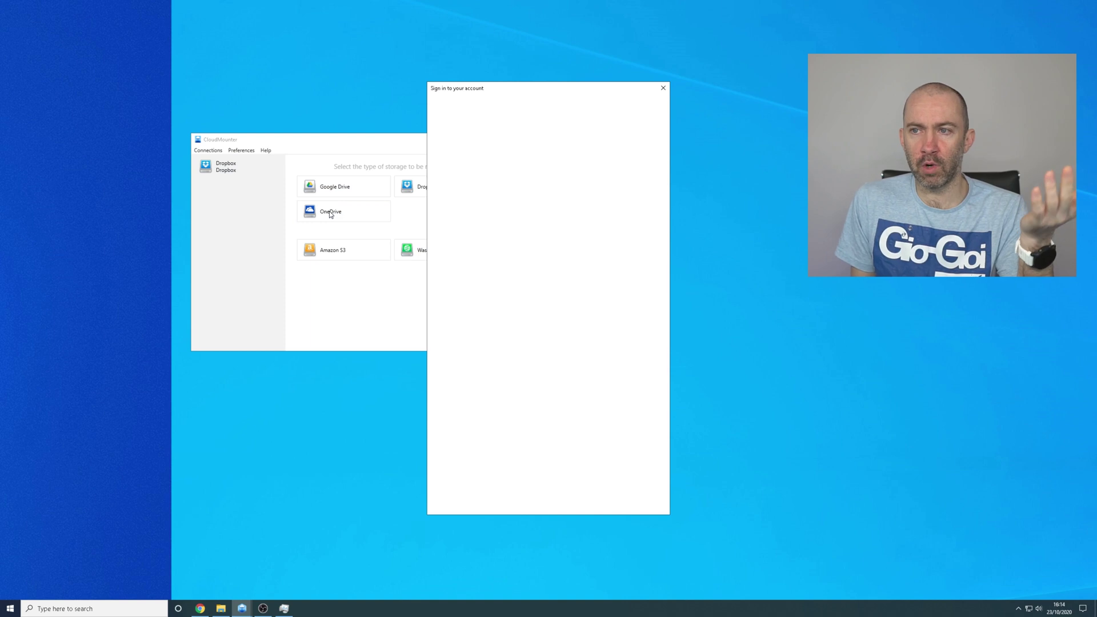
pyautogui.click(663, 89)
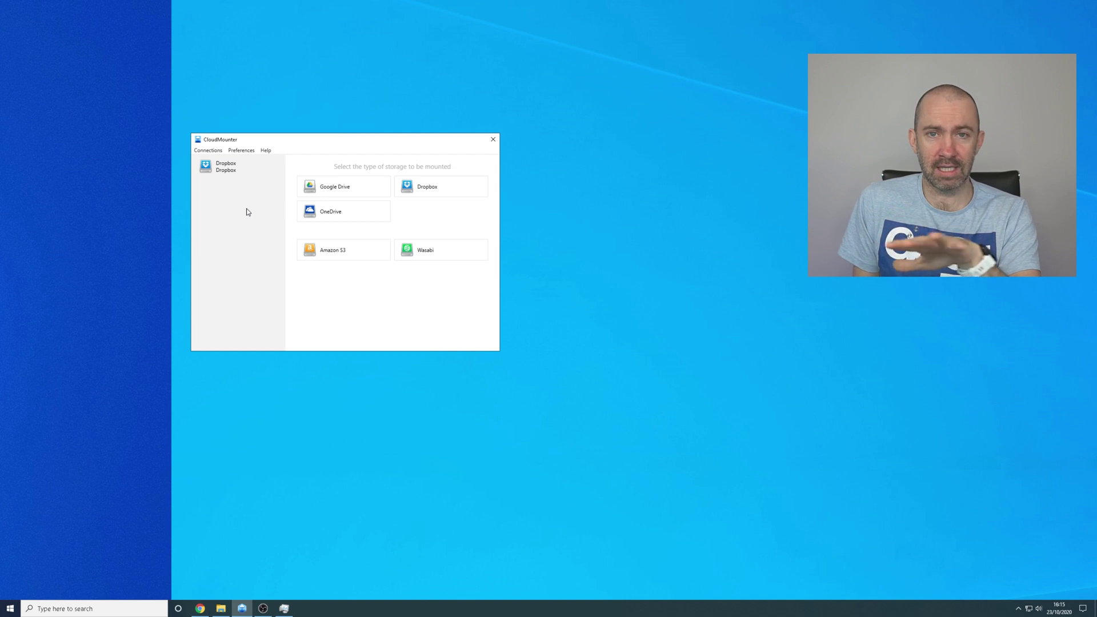
pyautogui.click(209, 151)
# Step: Dismiss the Connections menu, unmount the Dropbox connection, and bring up File Explorer on Dropbox
pyautogui.moveTo(246, 153)
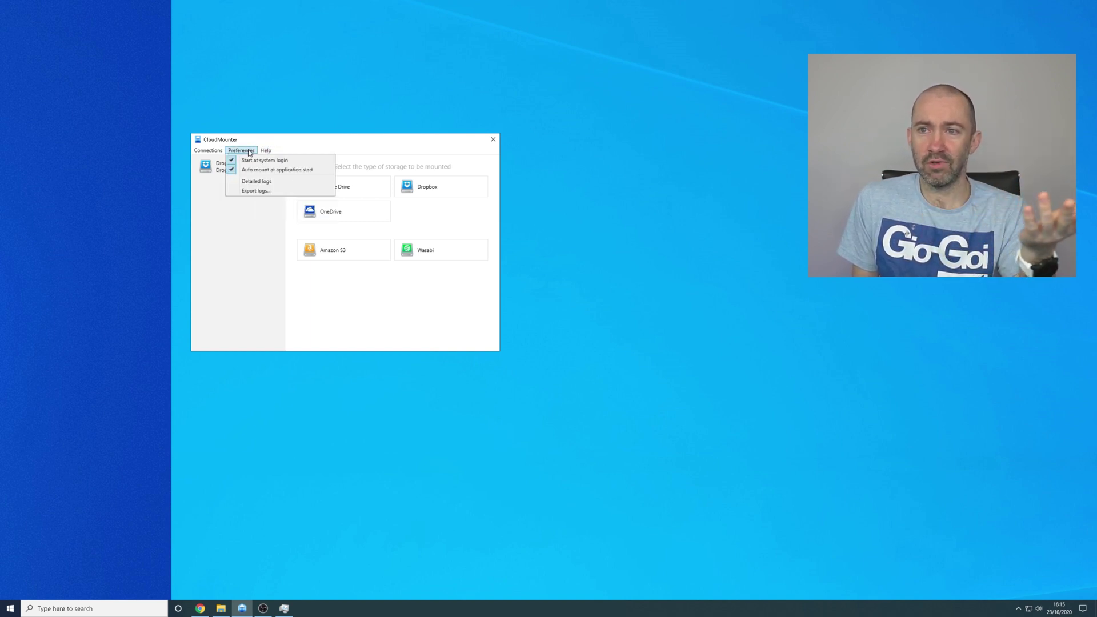
pyautogui.moveTo(208, 151)
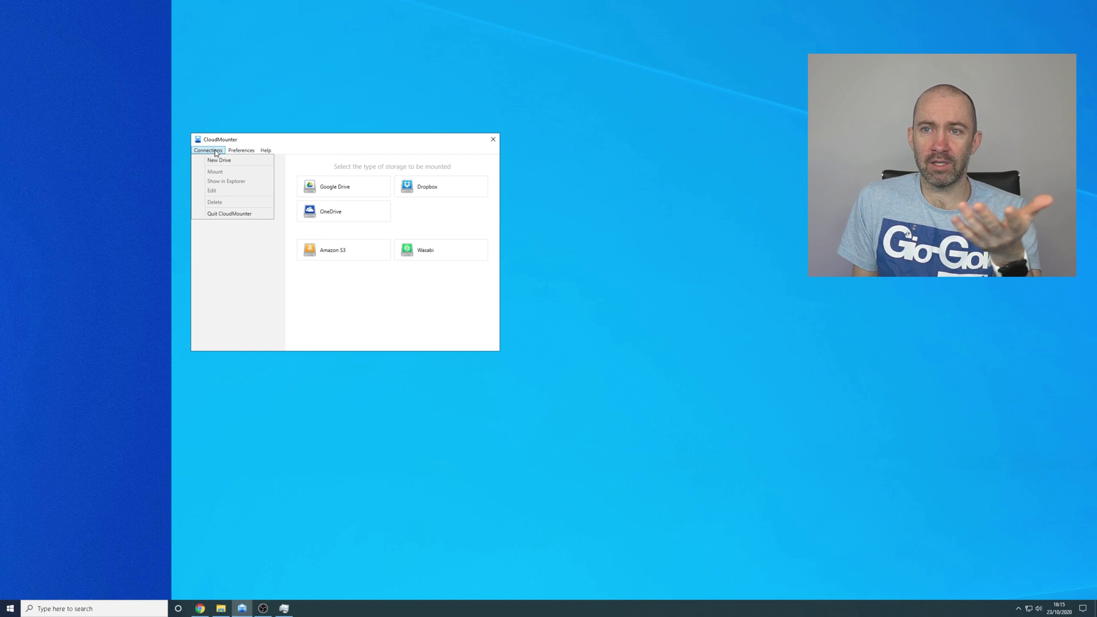
pyautogui.click(239, 272)
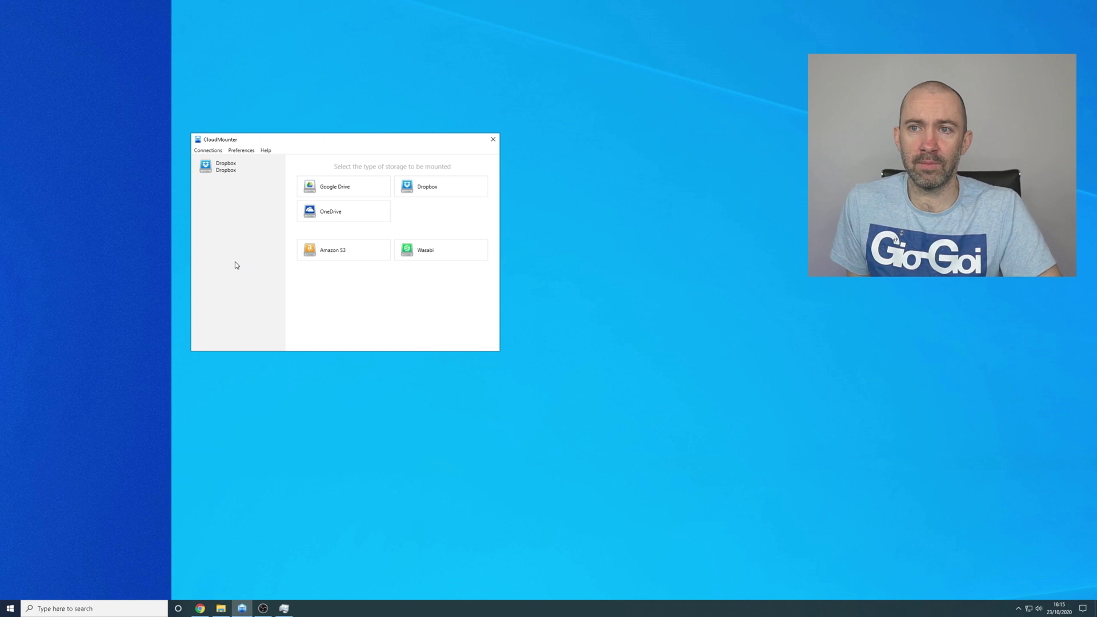
pyautogui.click(231, 170)
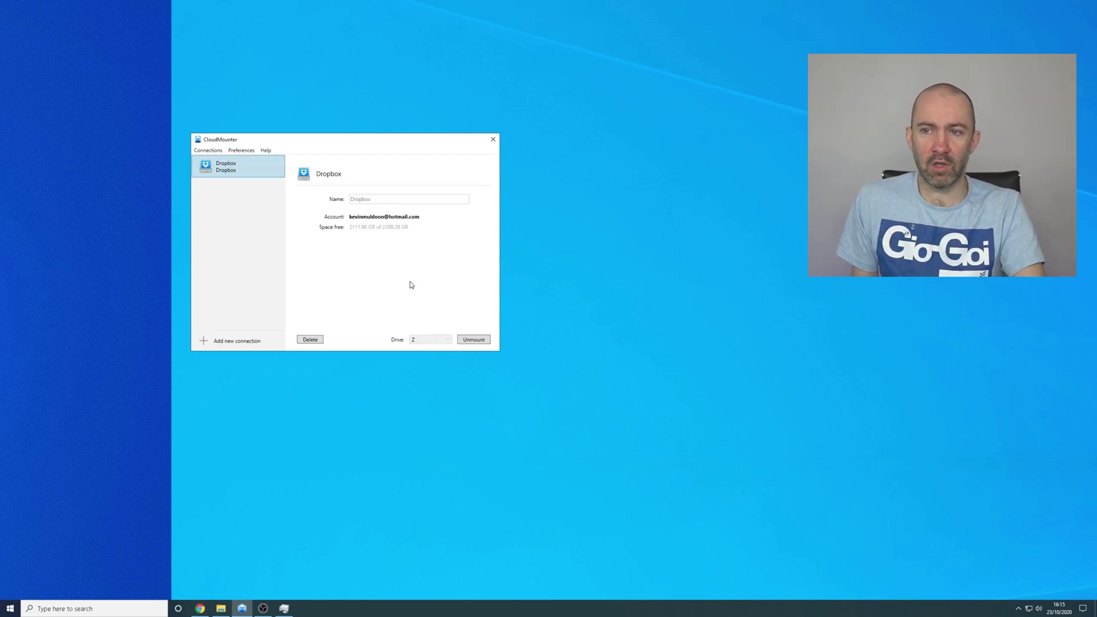
pyautogui.click(479, 342)
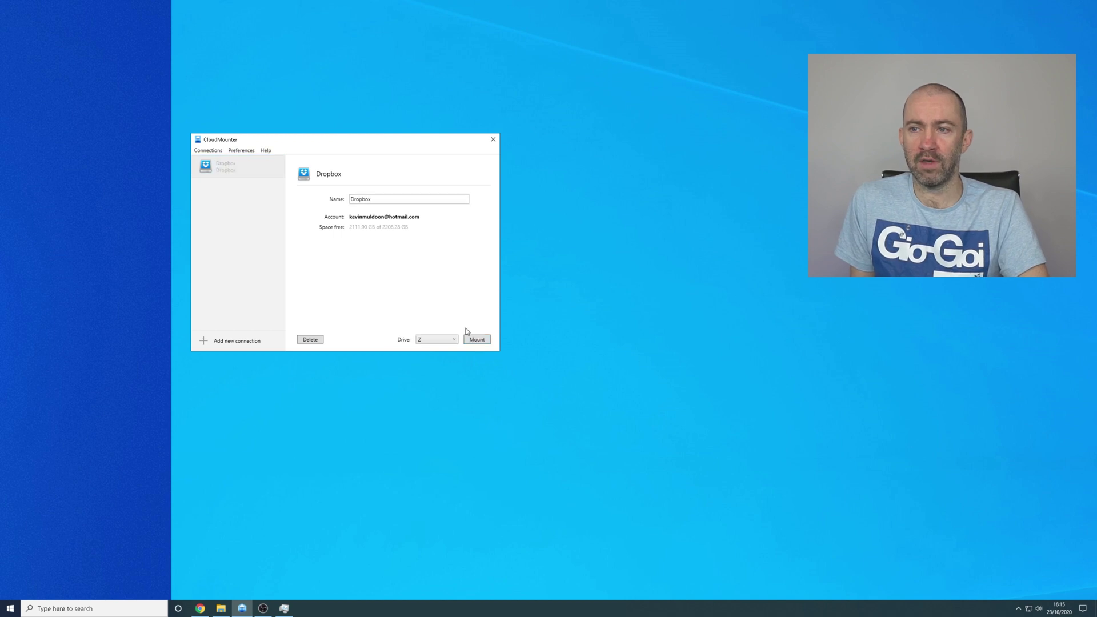
pyautogui.click(481, 343)
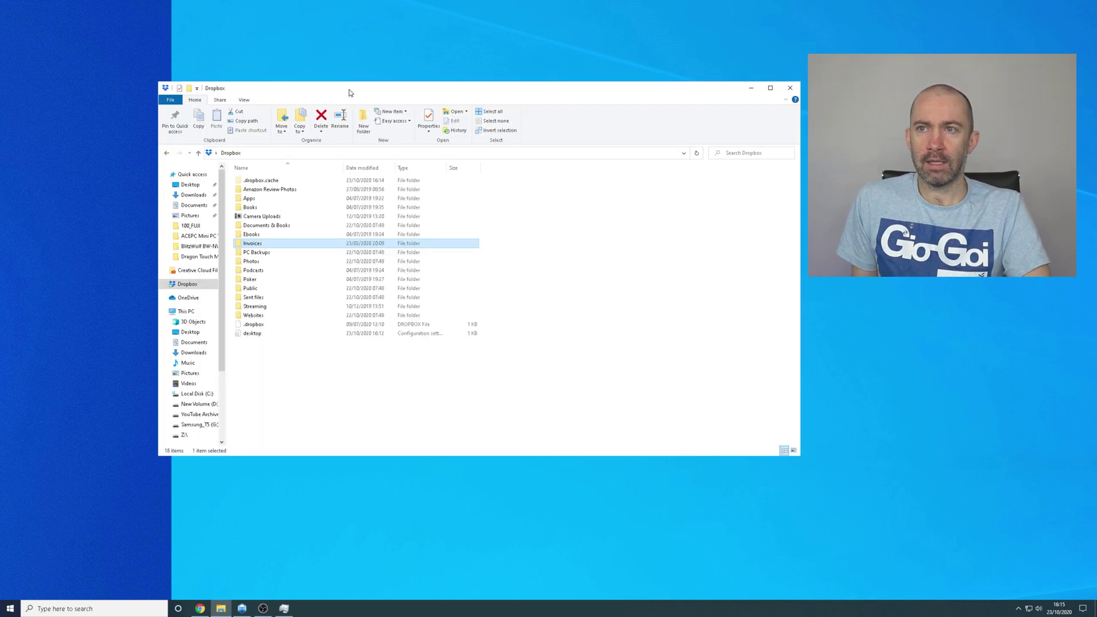
# Step: Arrange the windows side by side and mount Dropbox keeping Z as the drive letter
pyautogui.moveTo(351, 93); pyautogui.dragTo(602, 91)
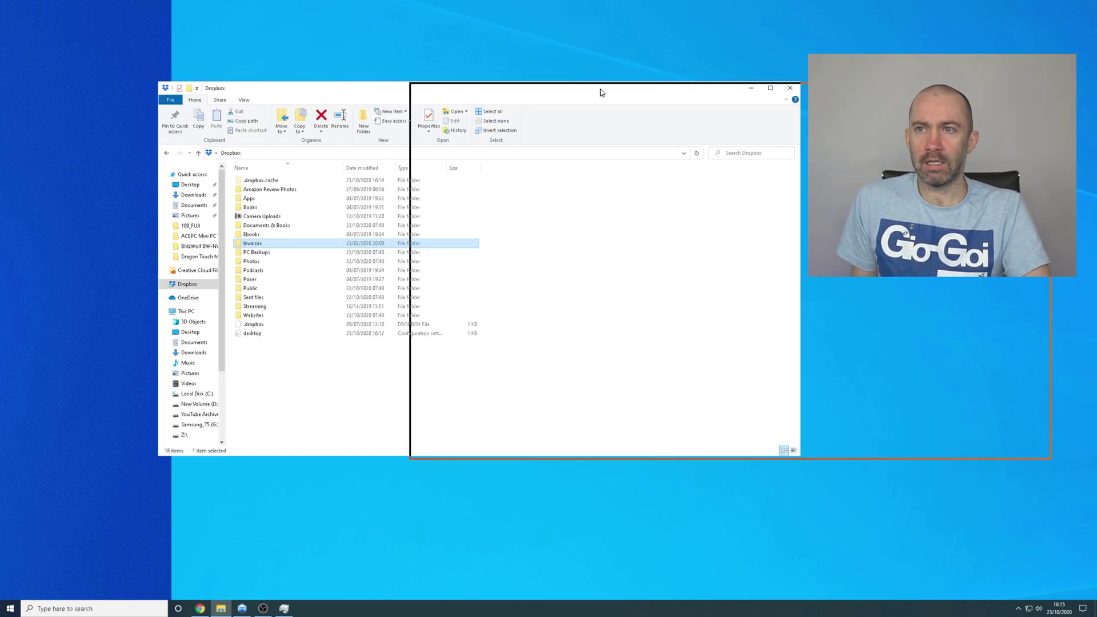
pyautogui.moveTo(303, 141); pyautogui.dragTo(196, 100)
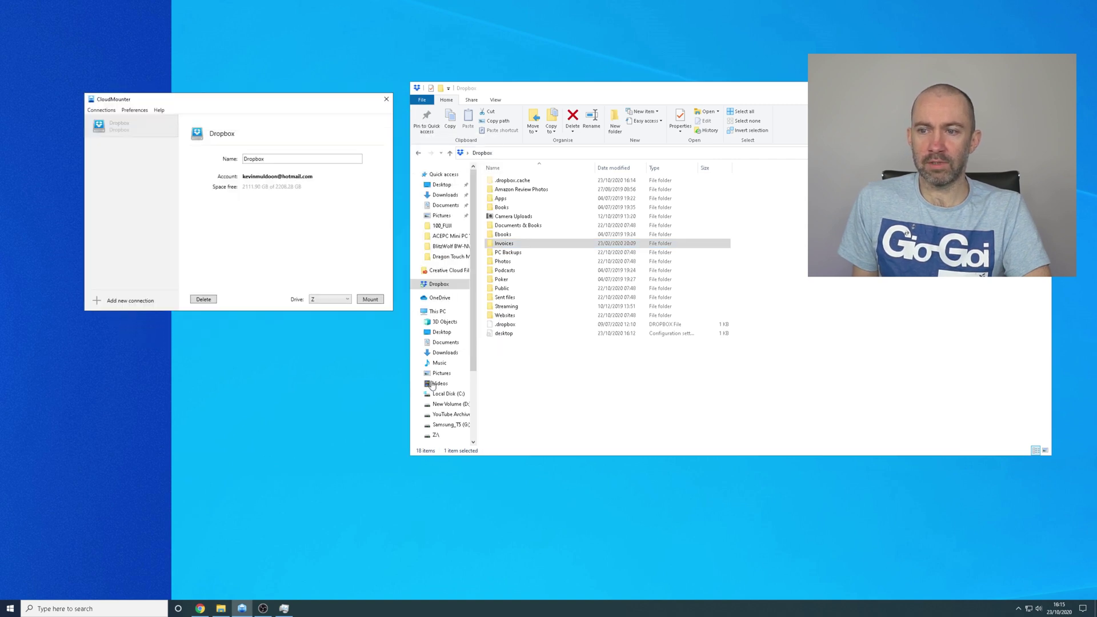
pyautogui.click(334, 301)
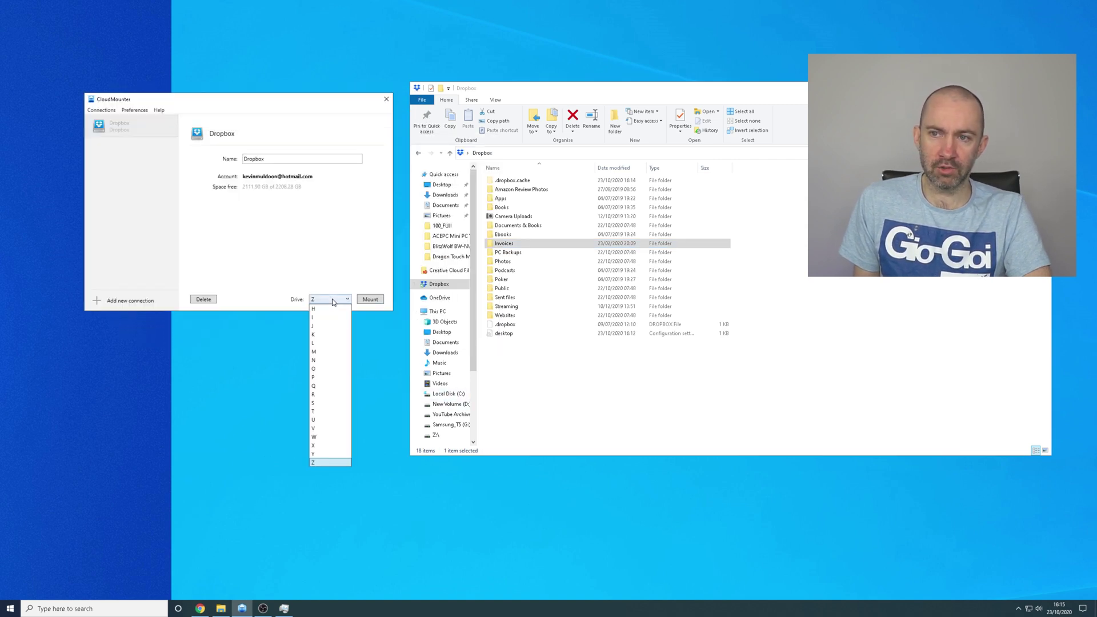
pyautogui.click(334, 301)
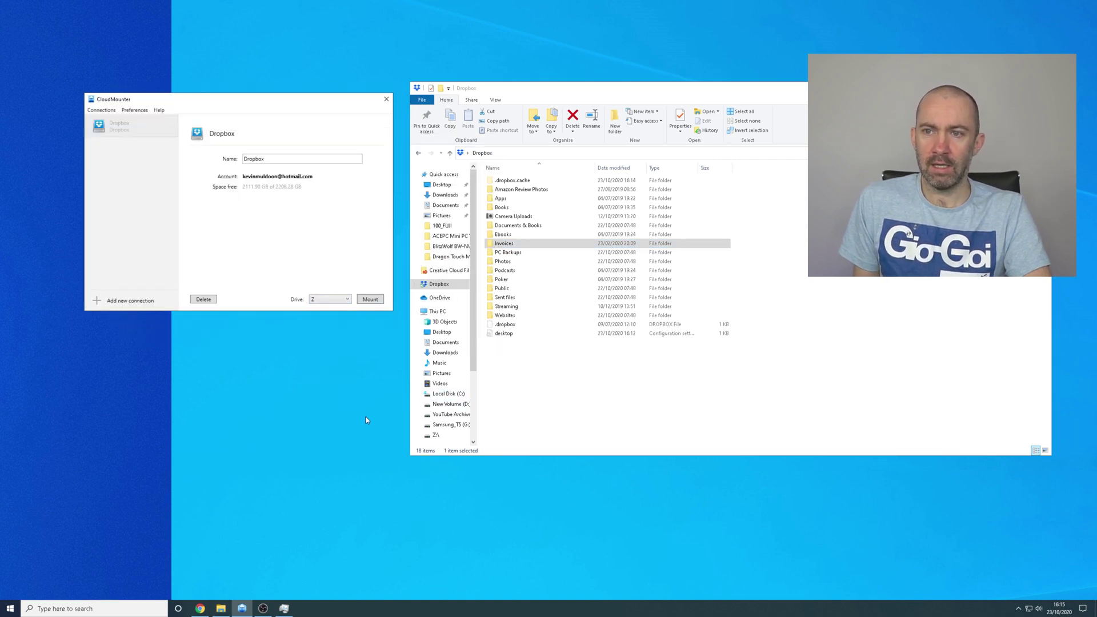
pyautogui.click(371, 301)
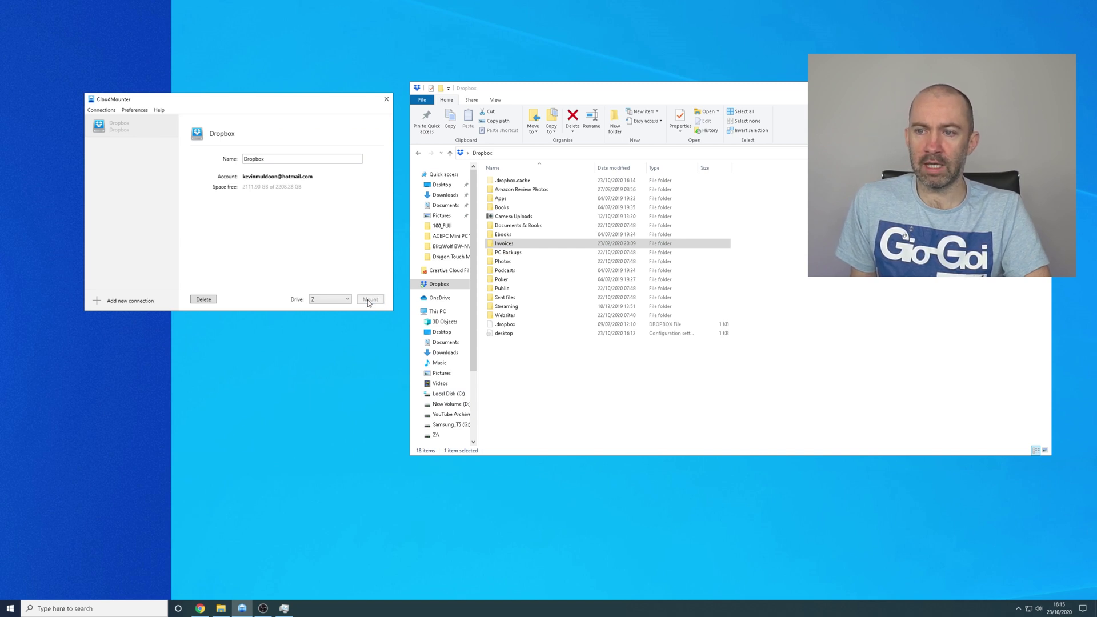
# Step: Browse drives G:, C: and the new Z: Dropbox drive, ending on This PC
pyautogui.click(436, 440)
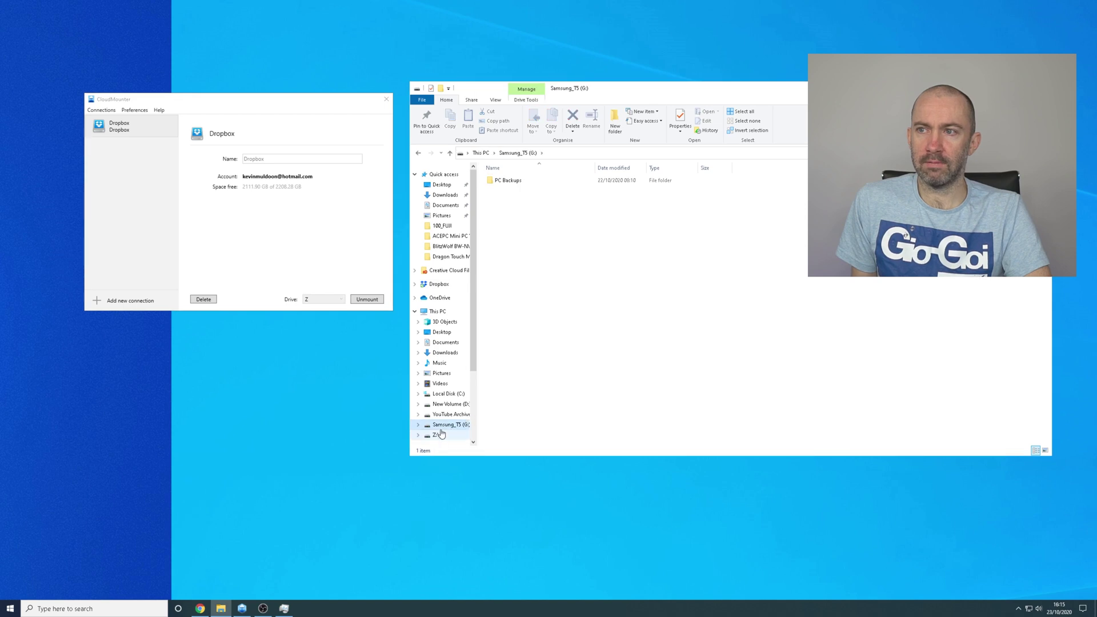
pyautogui.click(438, 437)
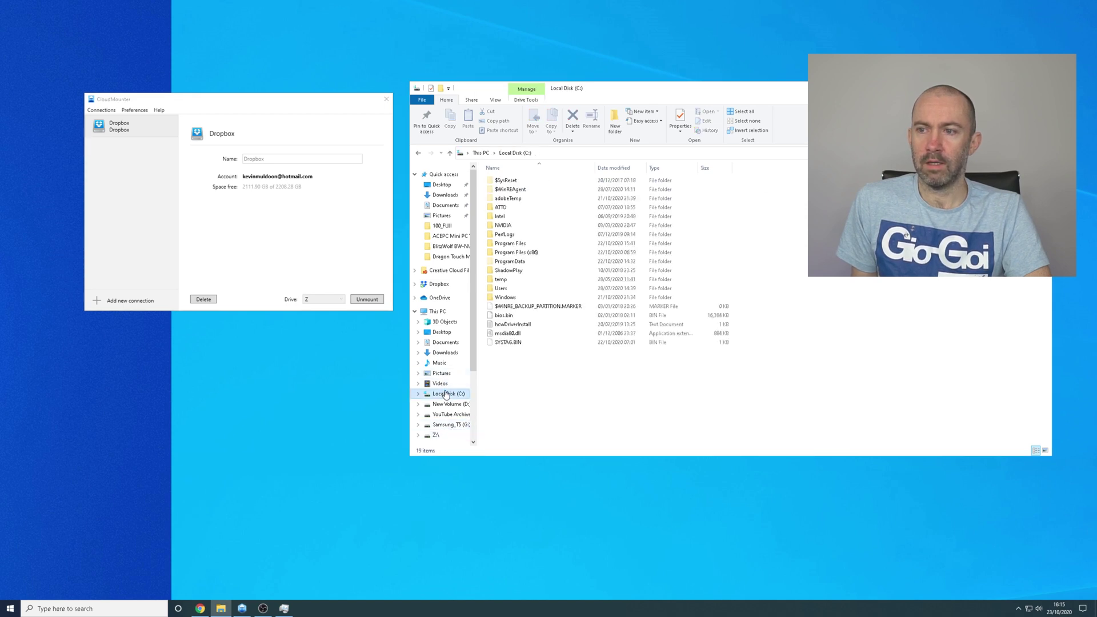
pyautogui.click(438, 436)
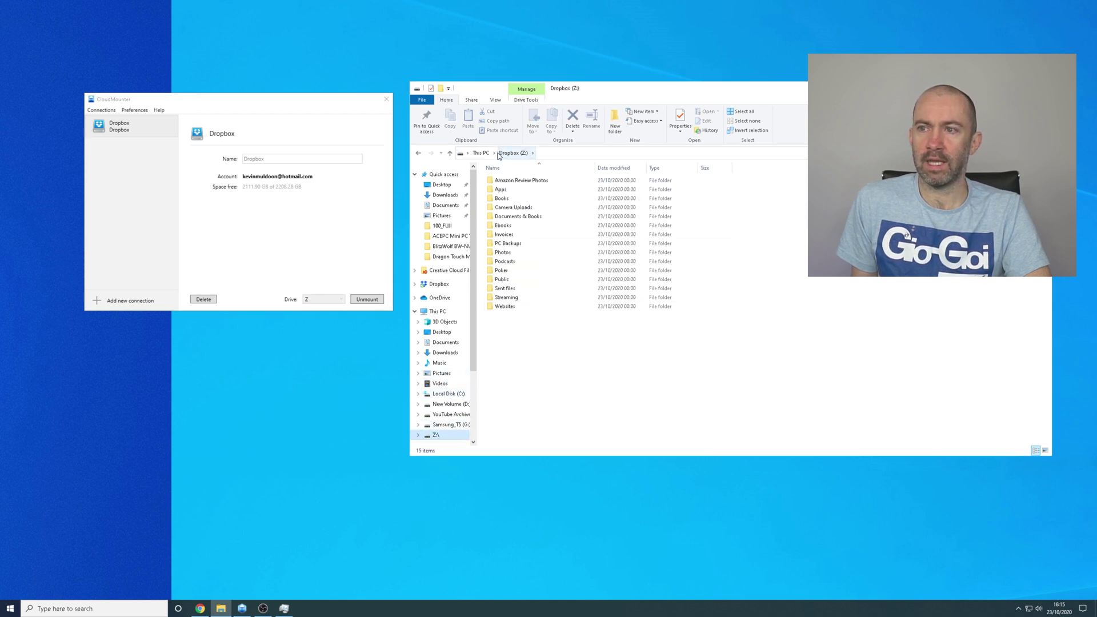
pyautogui.click(480, 153)
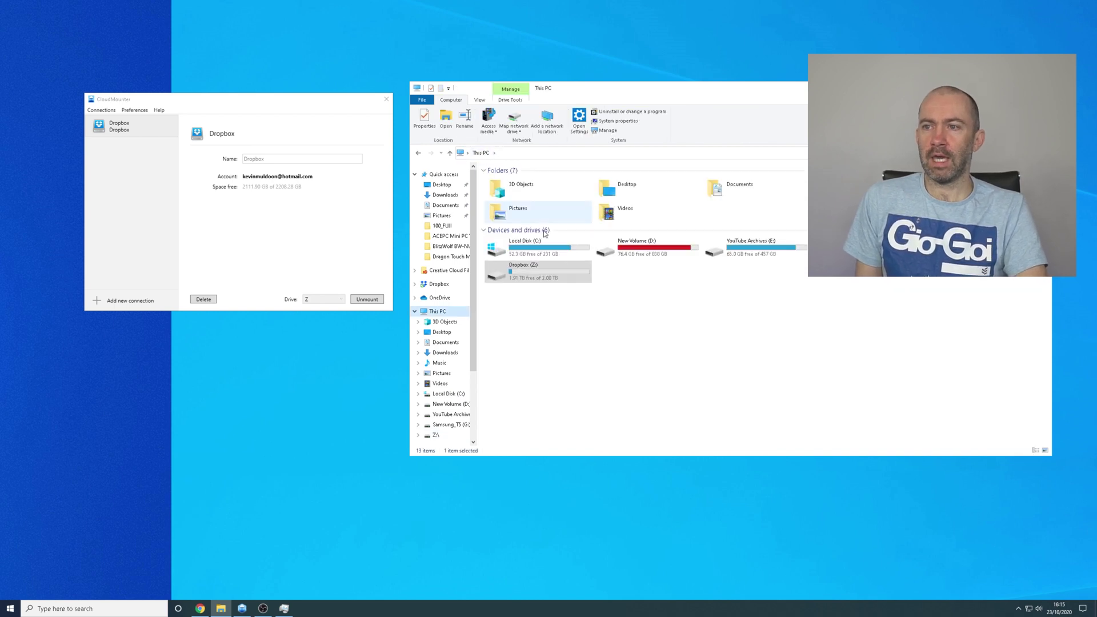
pyautogui.doubleClick(538, 273)
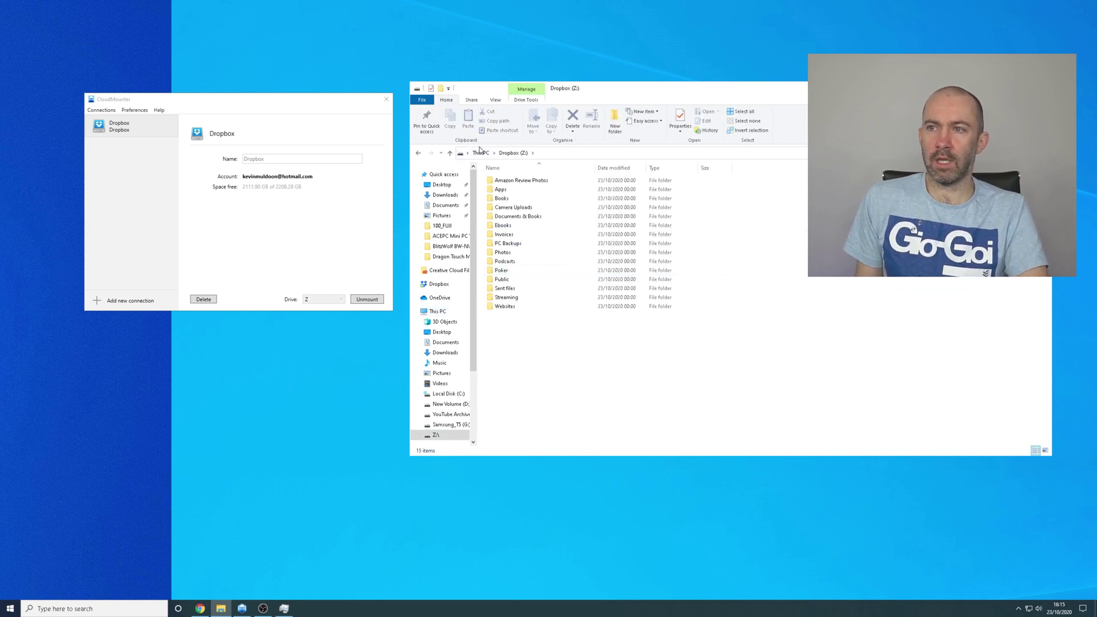
pyautogui.click(479, 152)
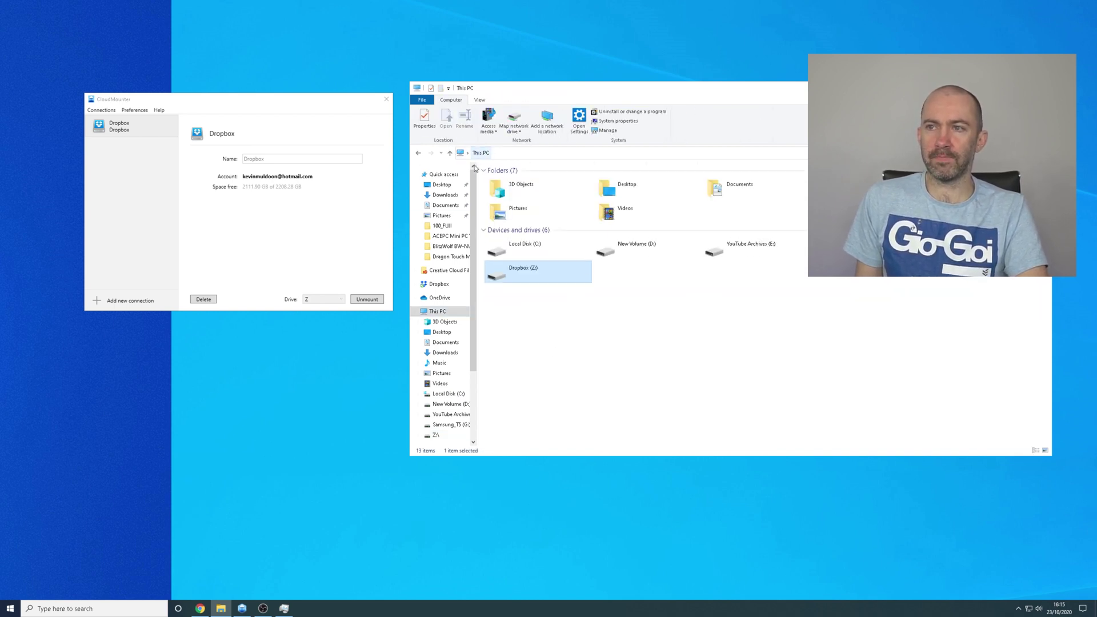
# Step: Close CloudMounter and select the D:, G: and Dropbox (Z:) drives in This PC
pyautogui.click(369, 97)
pyautogui.moveTo(369, 99); pyautogui.dragTo(373, 126)
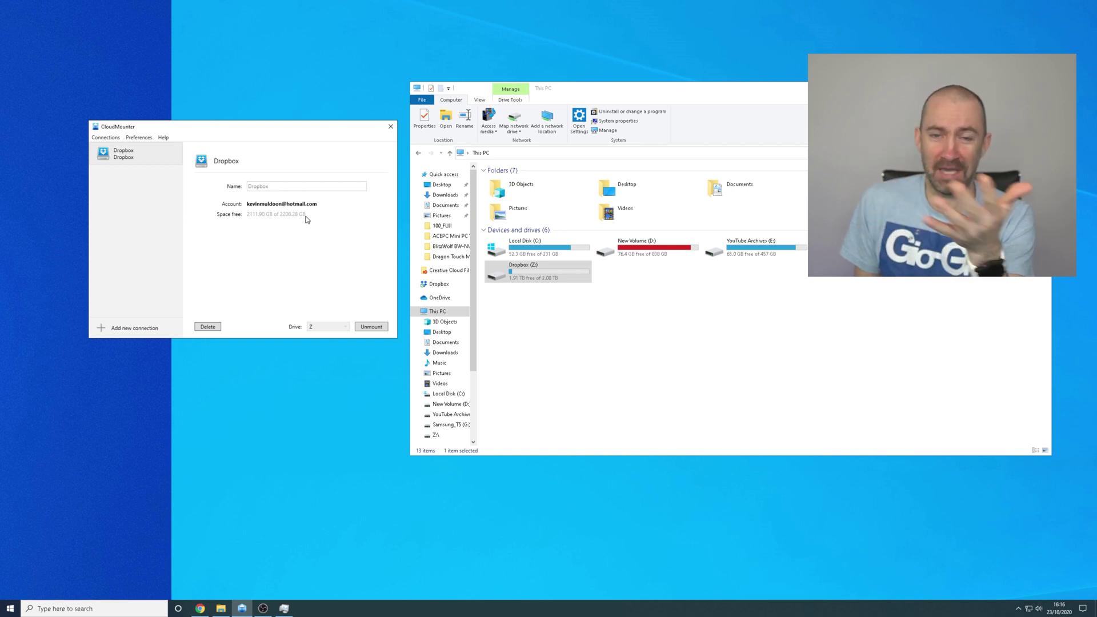
pyautogui.click(391, 126)
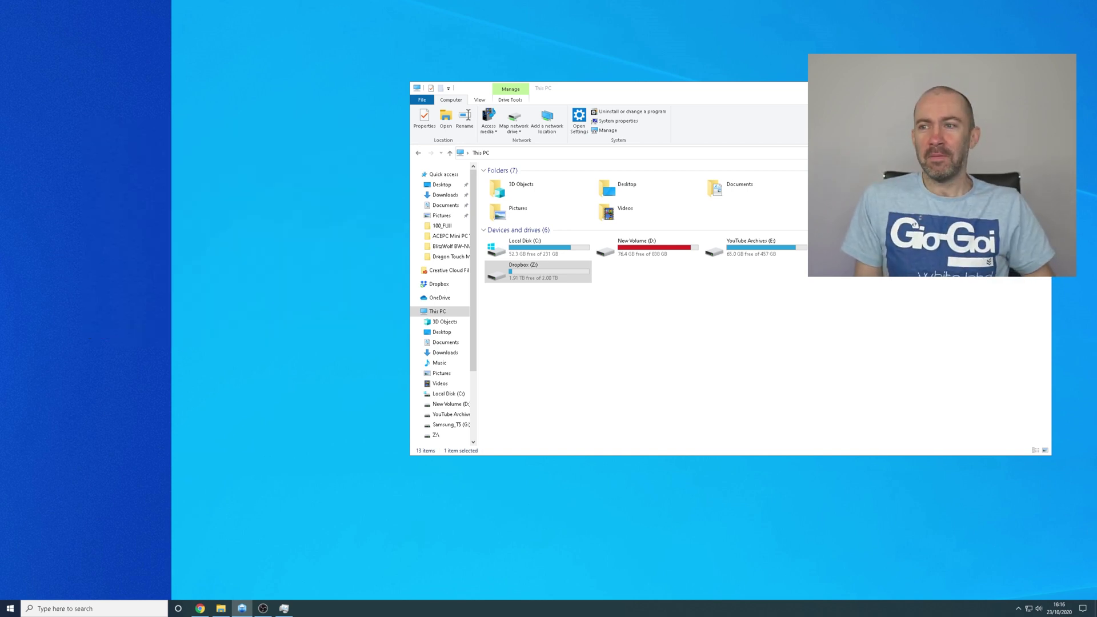
pyautogui.moveTo(590, 92); pyautogui.dragTo(314, 90)
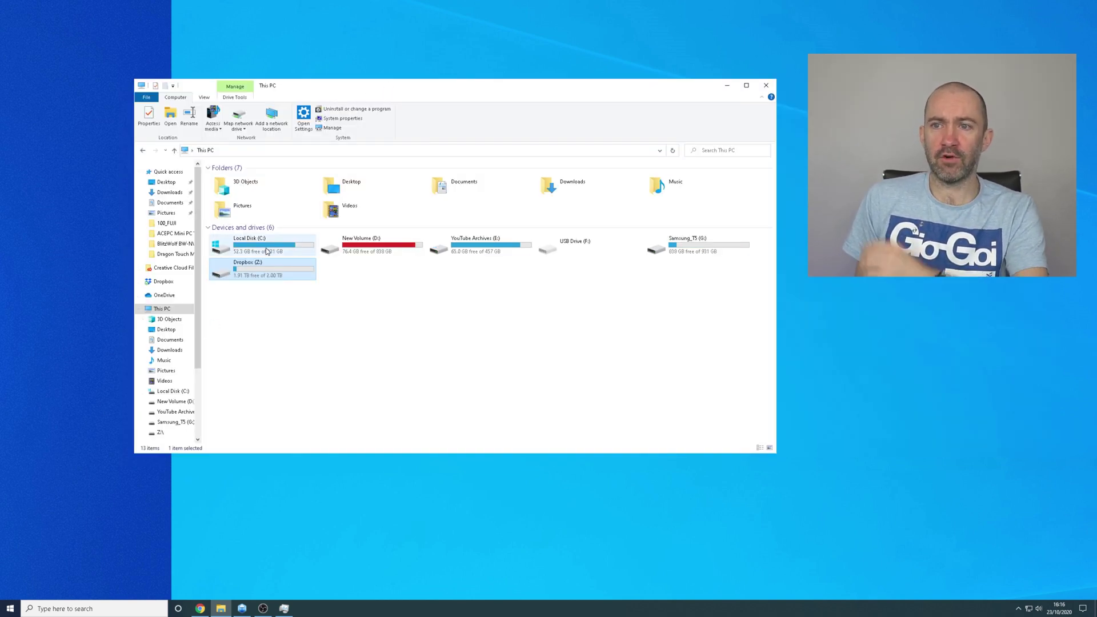
pyautogui.click(390, 251)
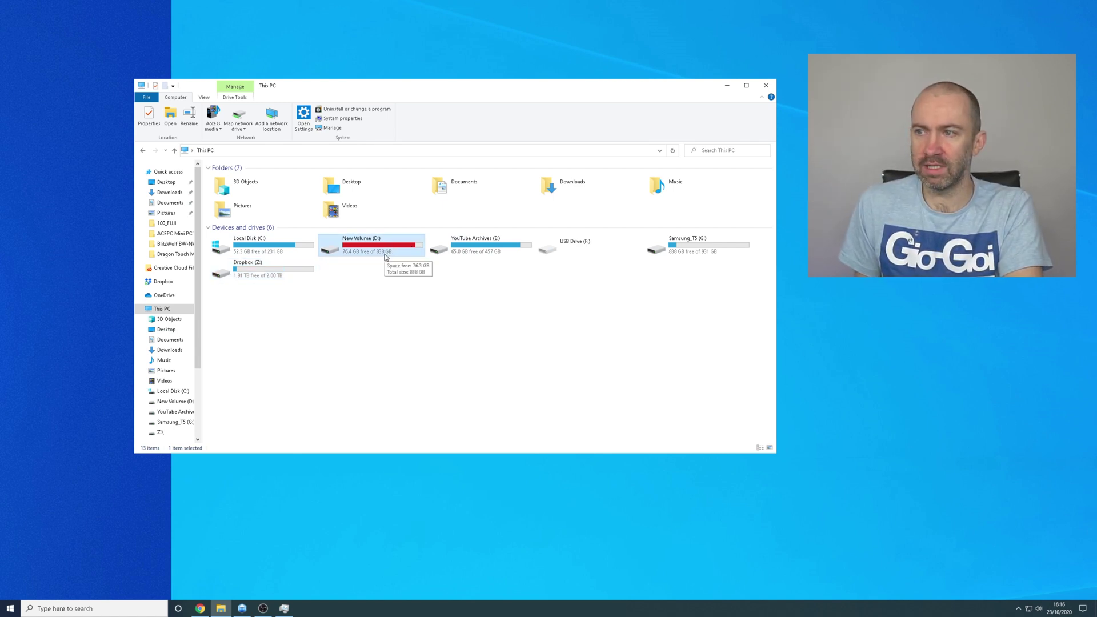
pyautogui.click(699, 253)
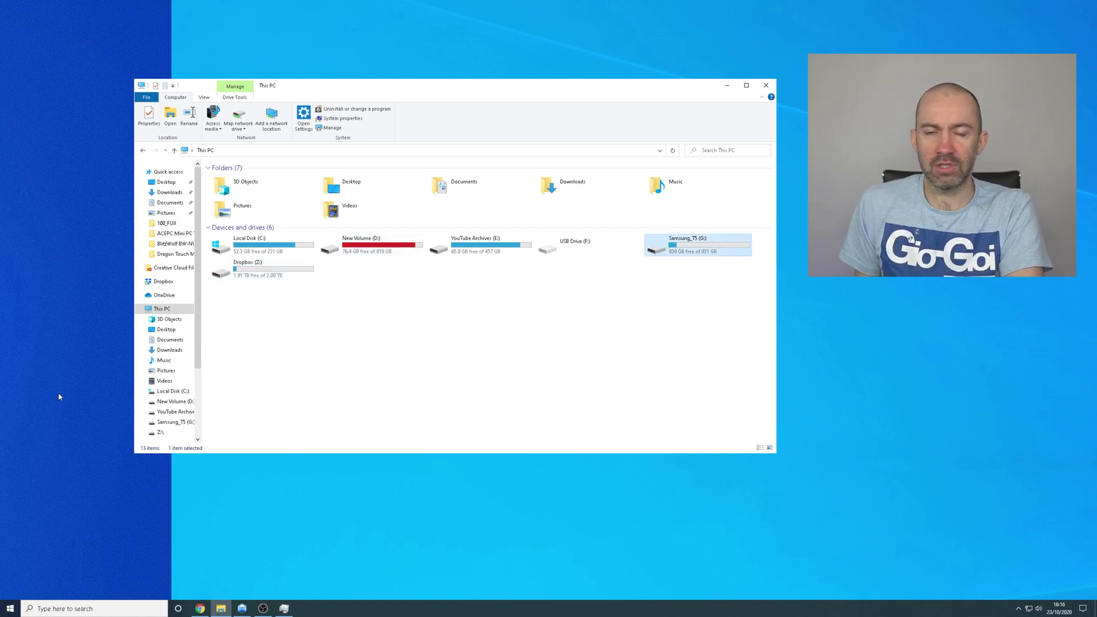
pyautogui.click(260, 275)
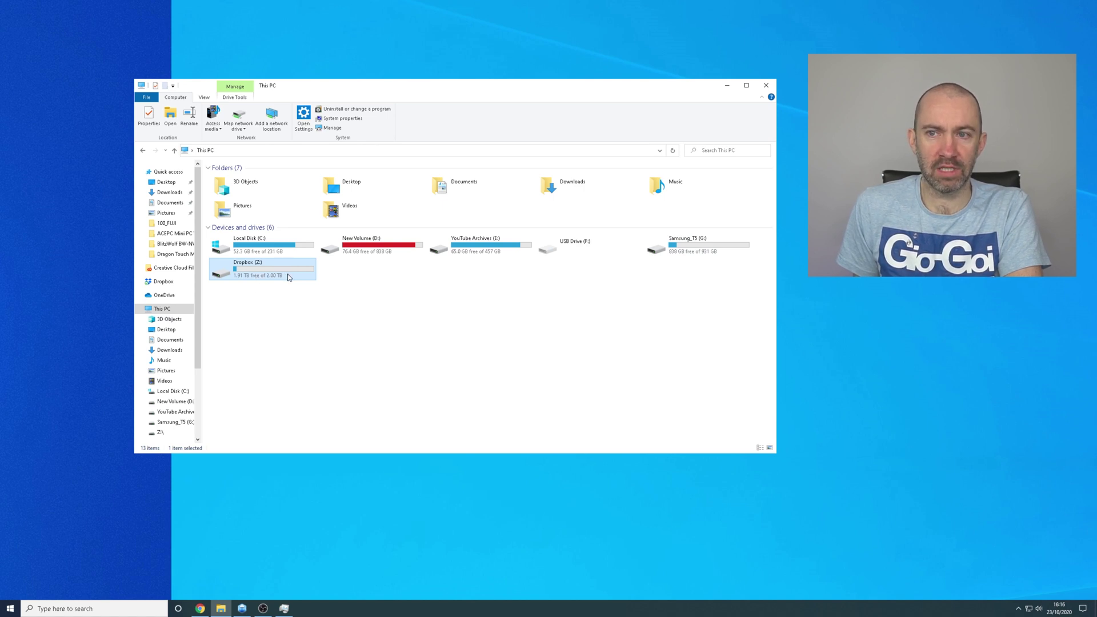
# Step: Open Dropbox (Z:), compare it with the local Dropbox folder, then return to Z:
pyautogui.doubleClick(259, 275)
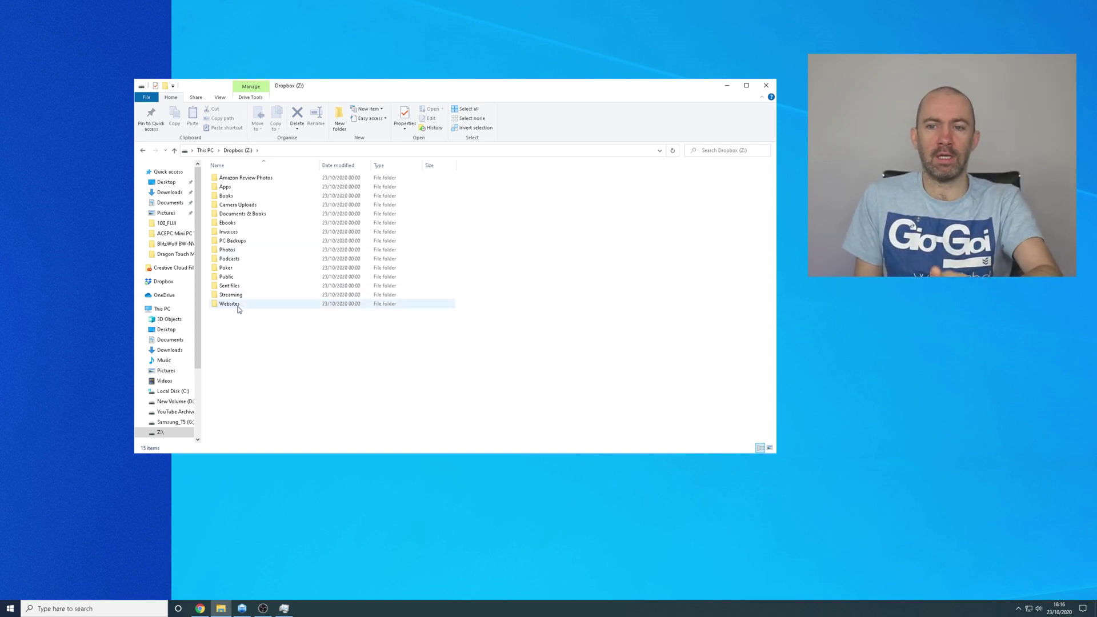
pyautogui.click(162, 282)
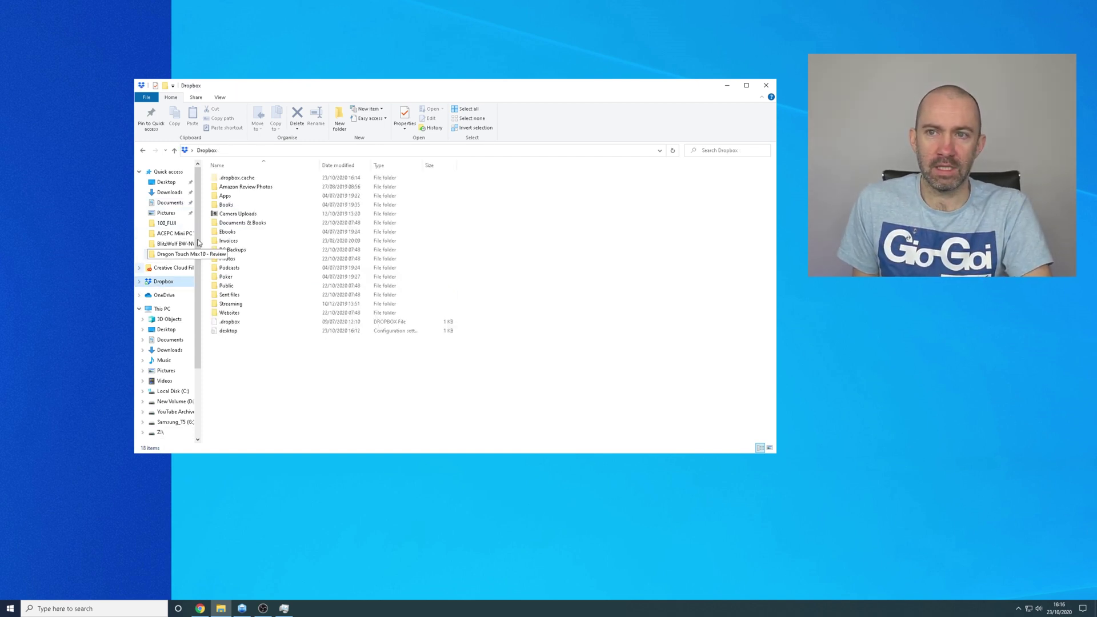
pyautogui.click(144, 151)
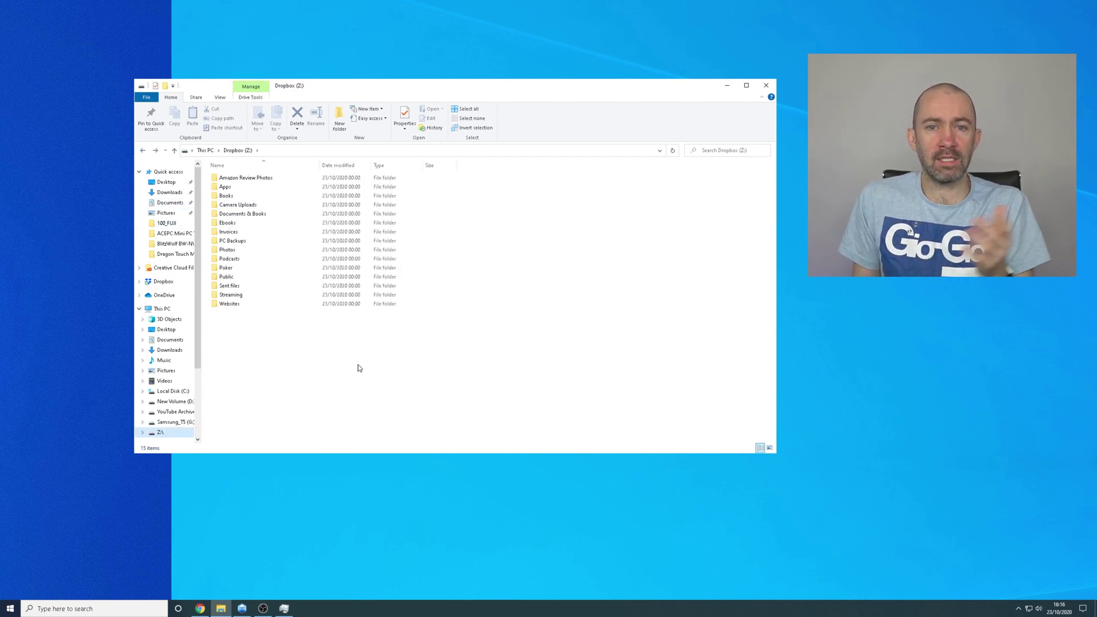
# Step: Look inside Websites > 815Domains and the Streaming folder, returning to Z:'s top level
pyautogui.click(229, 304)
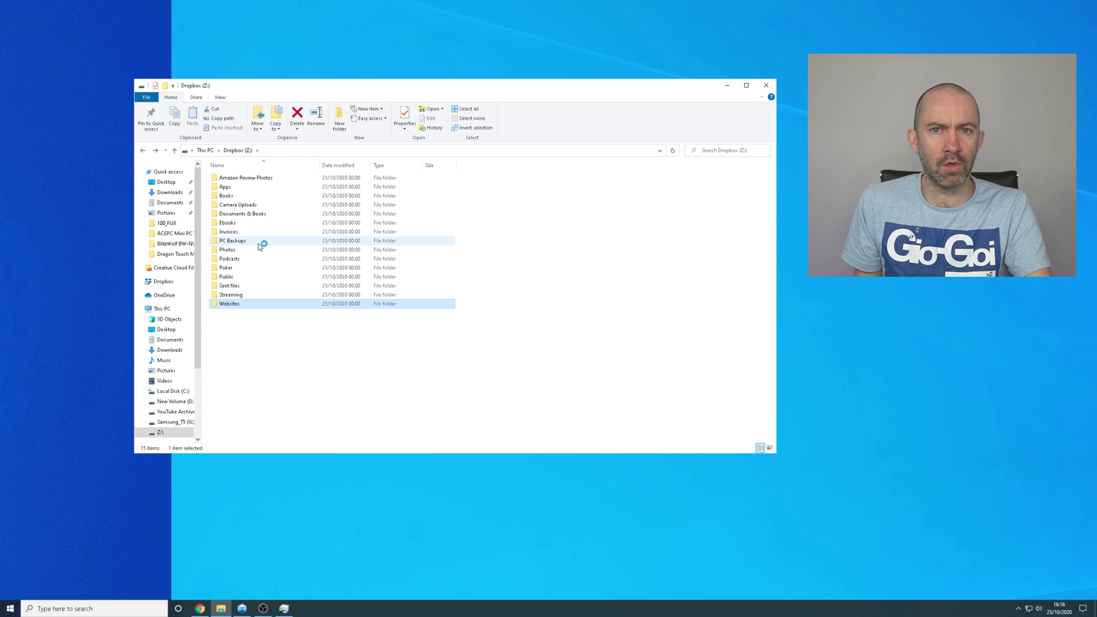
pyautogui.doubleClick(254, 303)
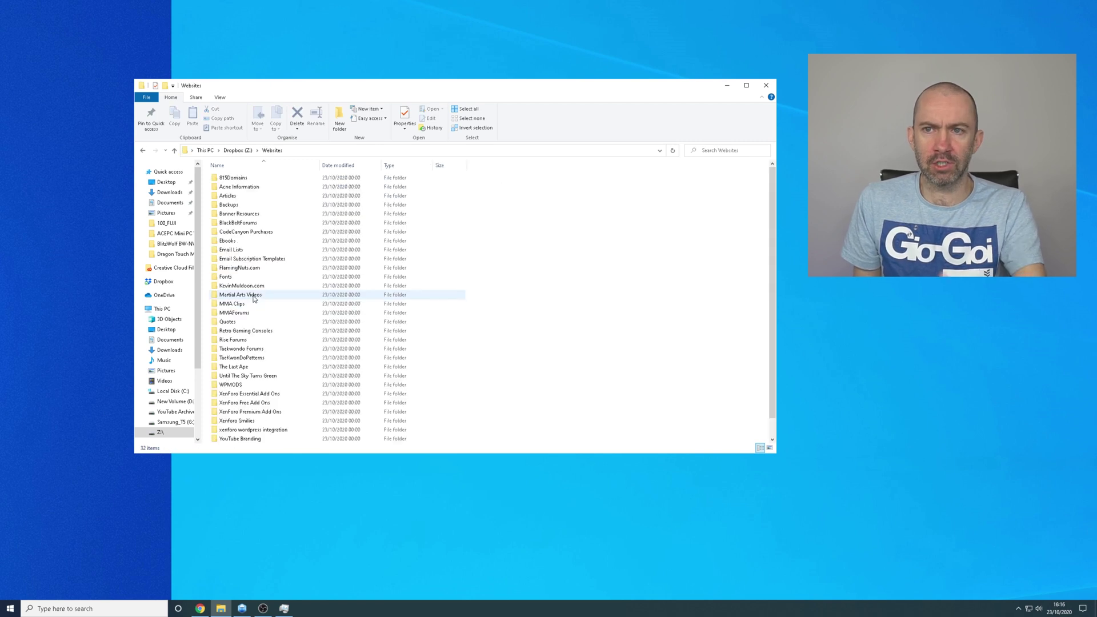
pyautogui.doubleClick(239, 180)
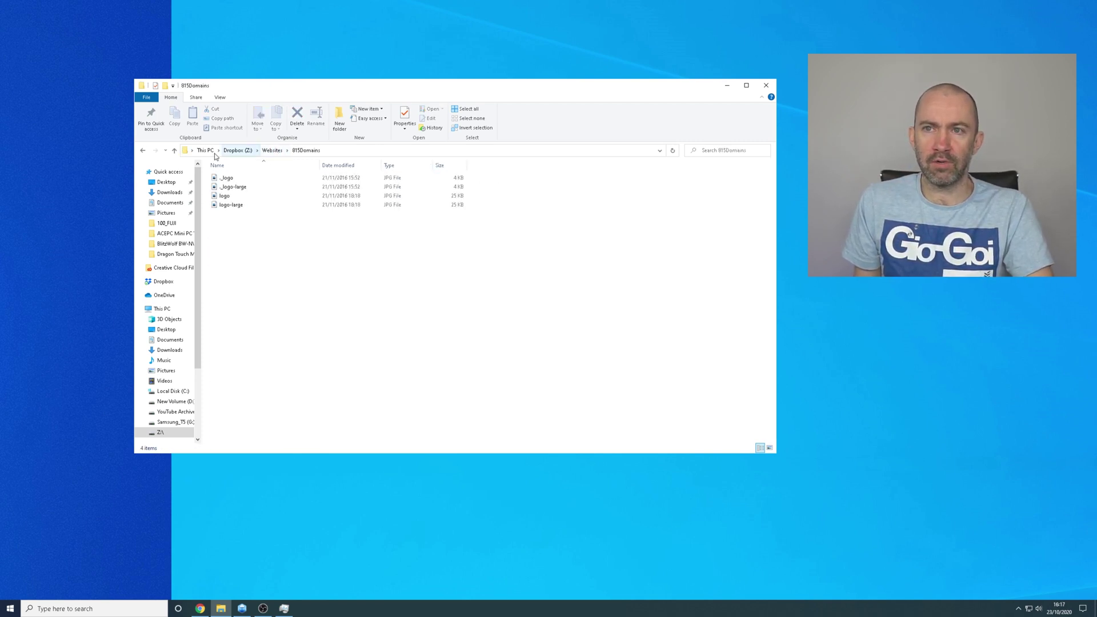
pyautogui.click(144, 153)
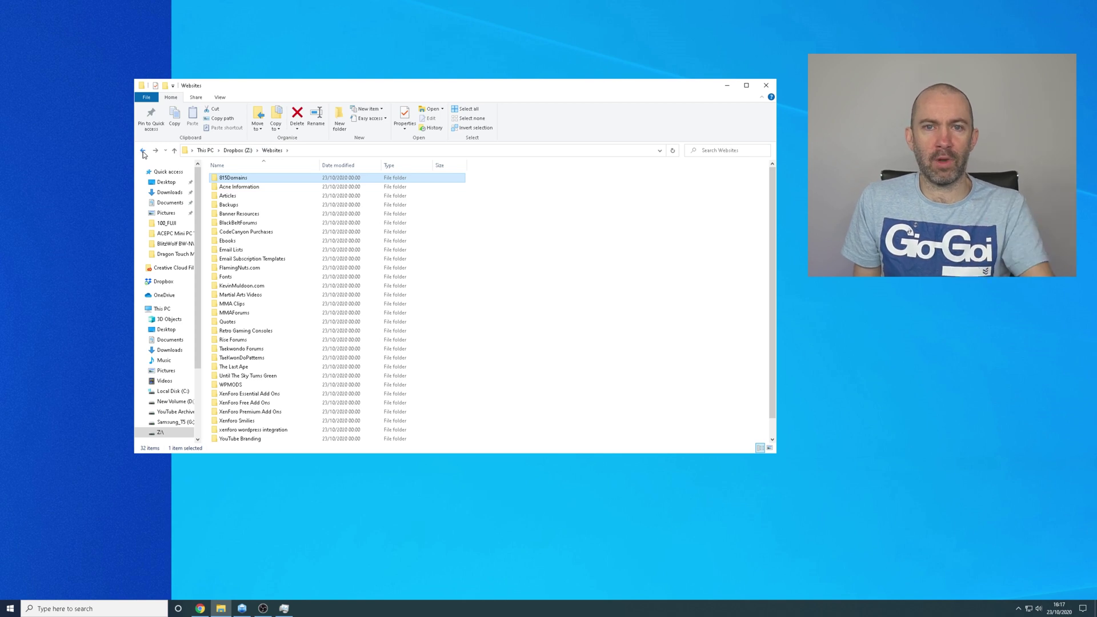
pyautogui.click(144, 153)
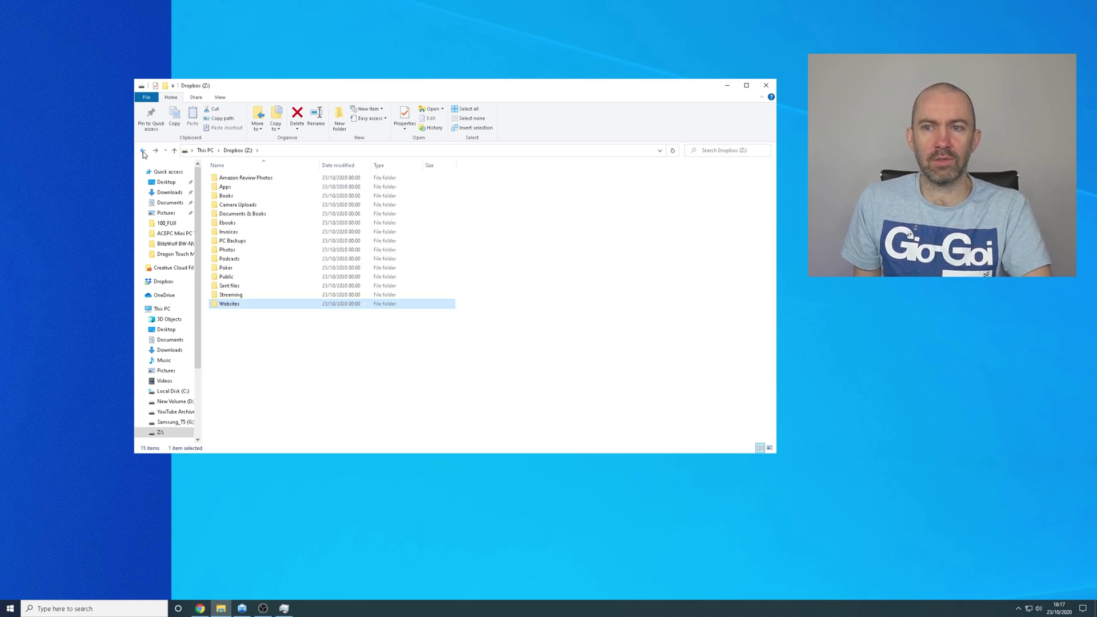
pyautogui.click(239, 297)
pyautogui.press('Return')
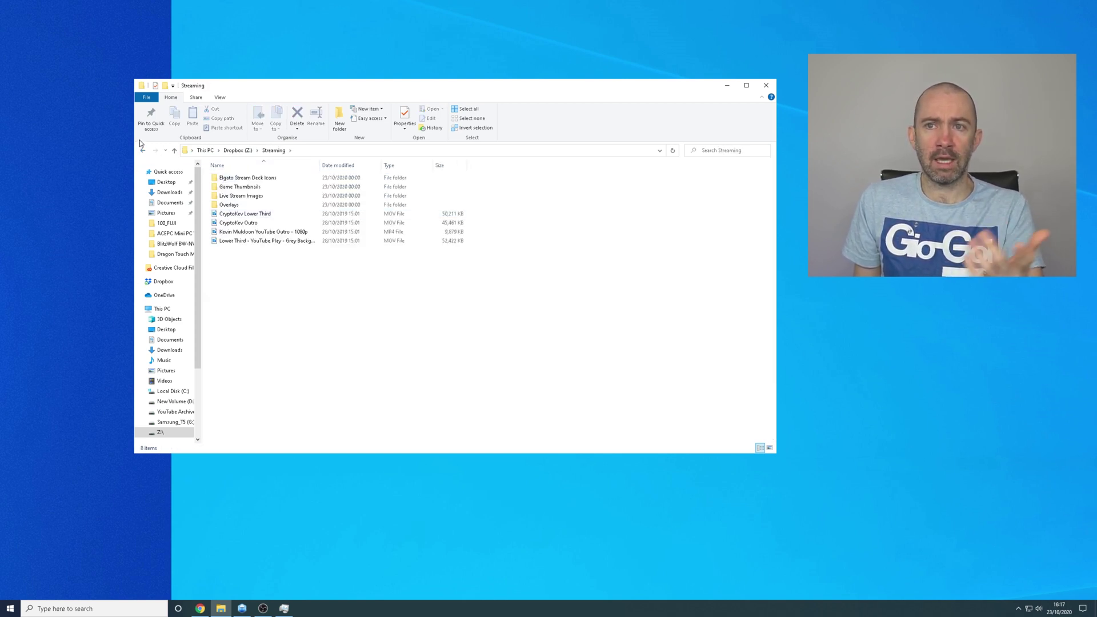
pyautogui.click(144, 153)
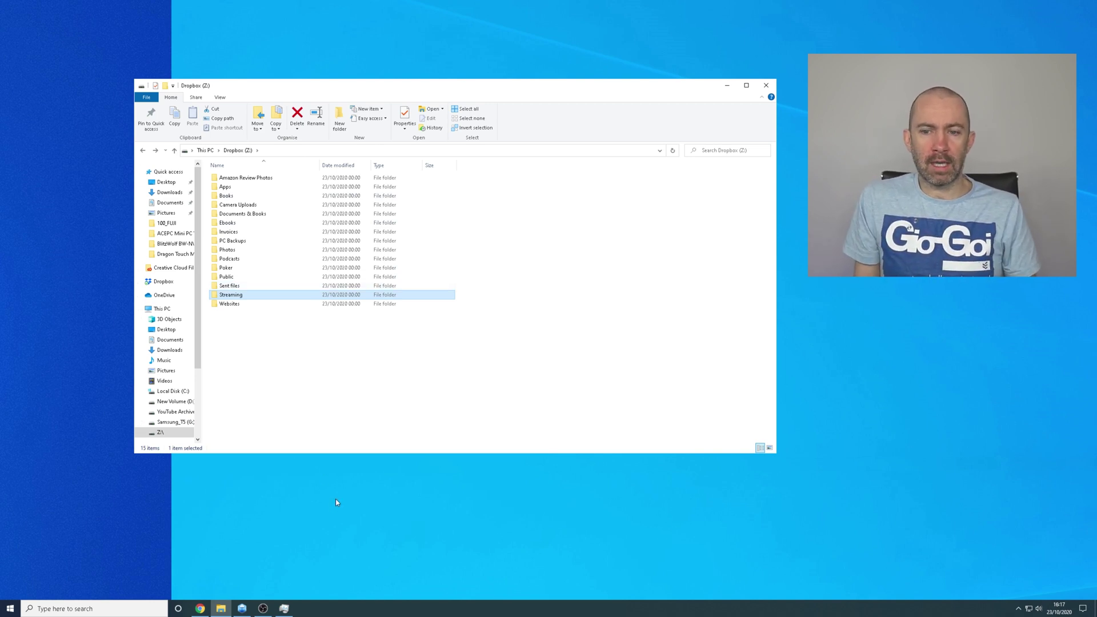
# Step: Create a new desktop text document named with the user's name and copy it onto drive Z:
pyautogui.rightClick(300, 520)
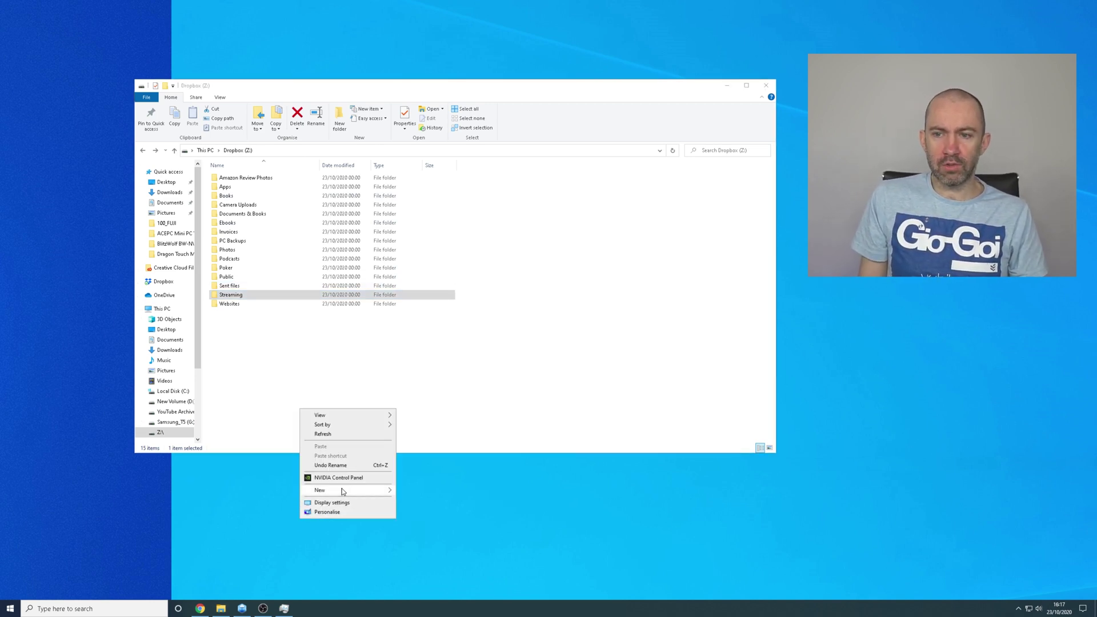
pyautogui.moveTo(343, 491)
pyautogui.click(426, 523)
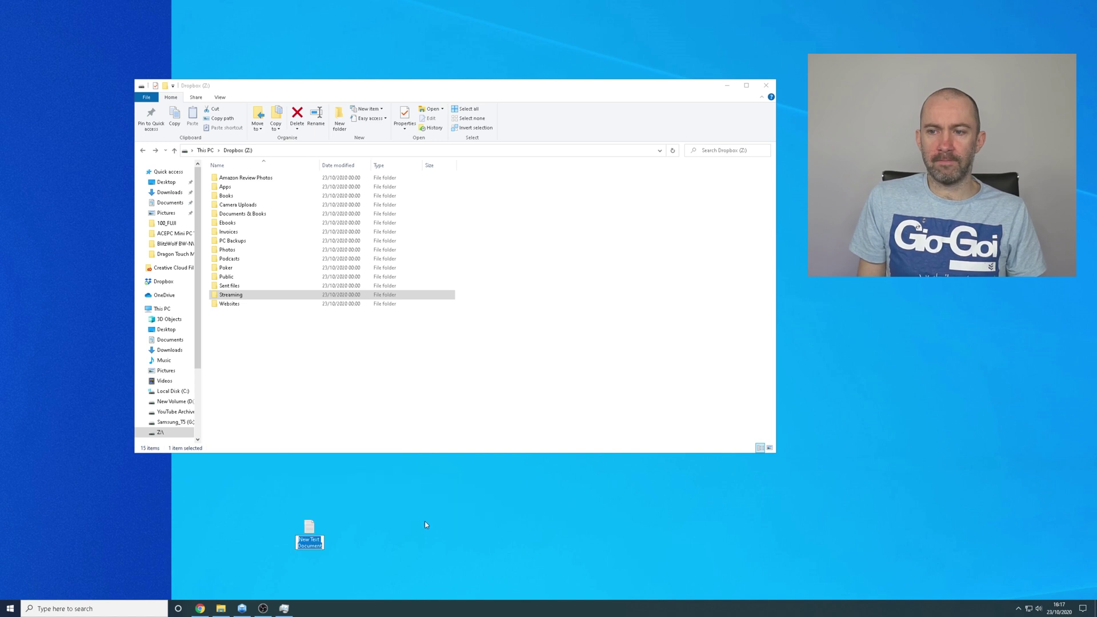
pyautogui.write('Kevin')
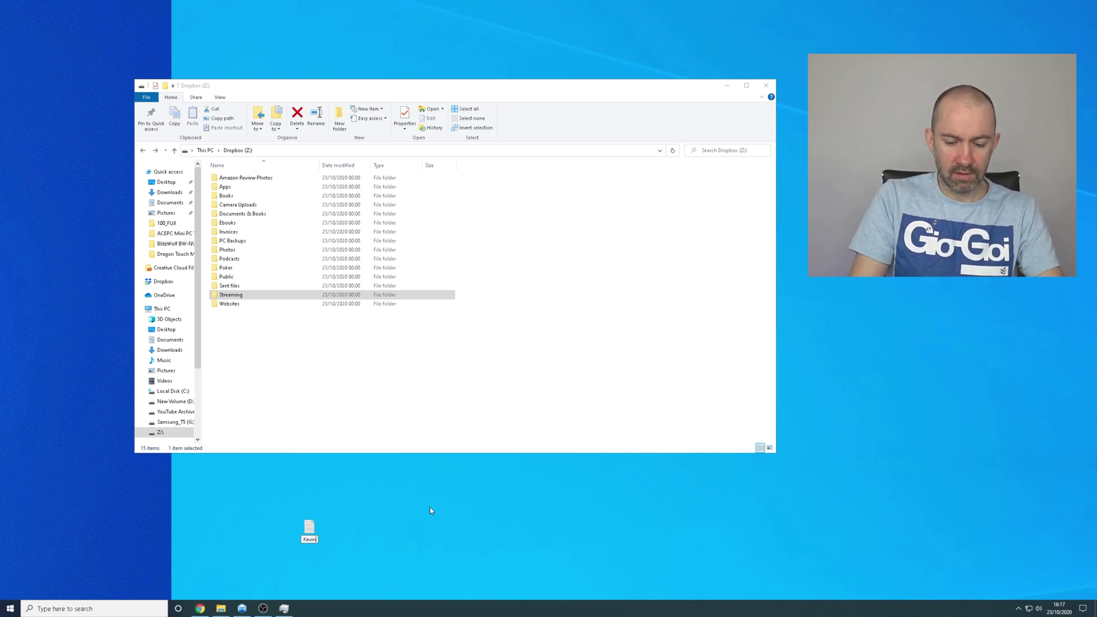
pyautogui.write("'s Document")
pyautogui.press('Return')
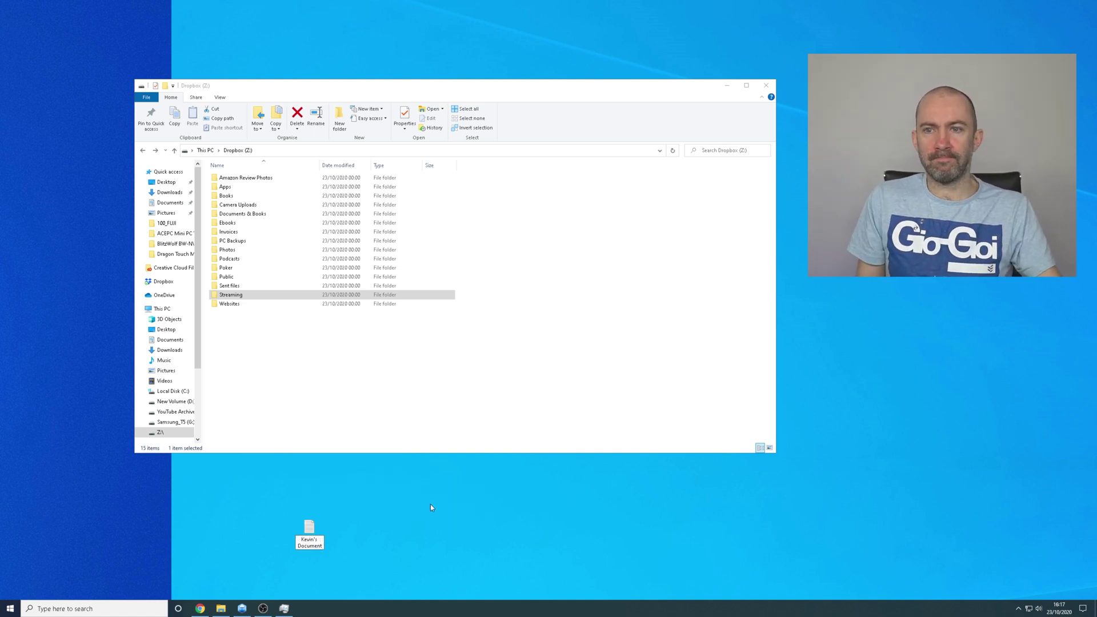
pyautogui.moveTo(308, 539); pyautogui.dragTo(257, 335)
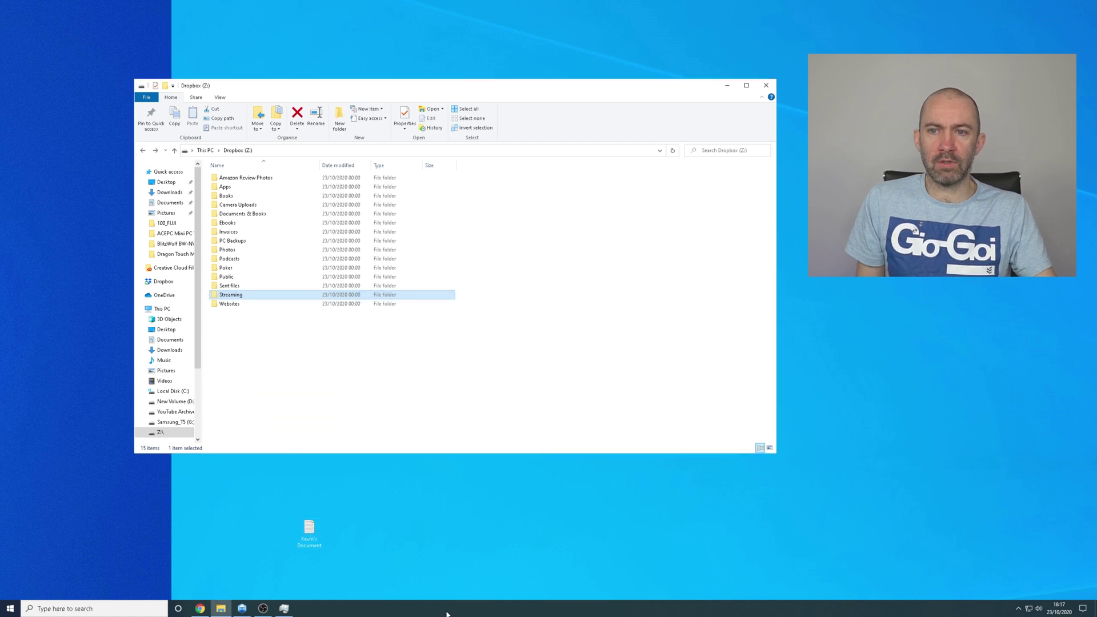
pyautogui.click(200, 609)
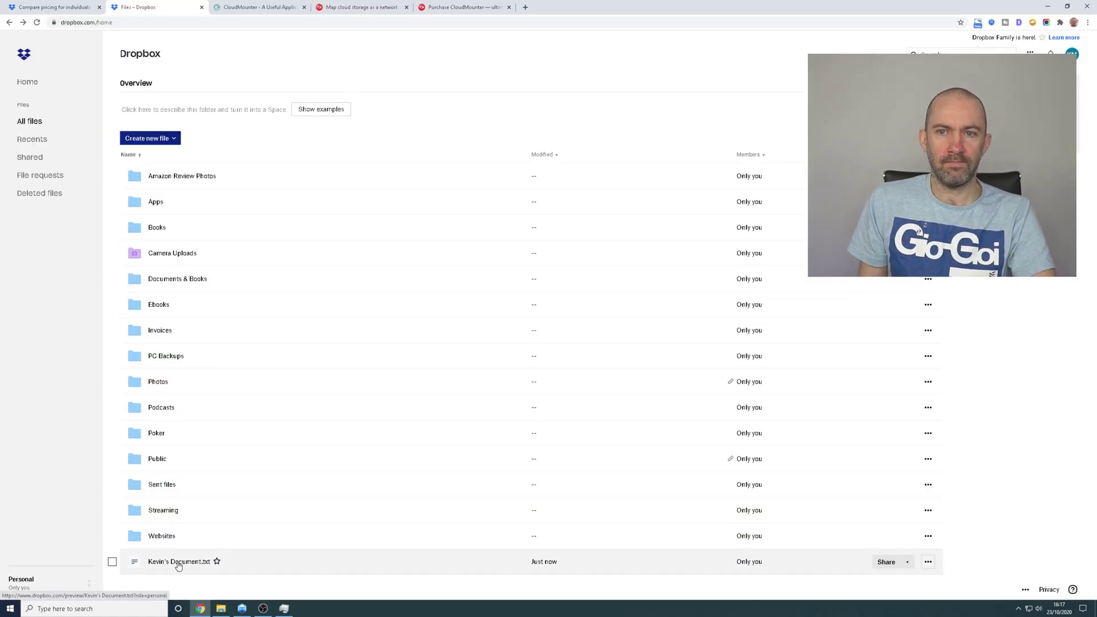
# Step: Minimize the Dropbox web page to return to File Explorer on drive Z:
pyautogui.click(1050, 8)
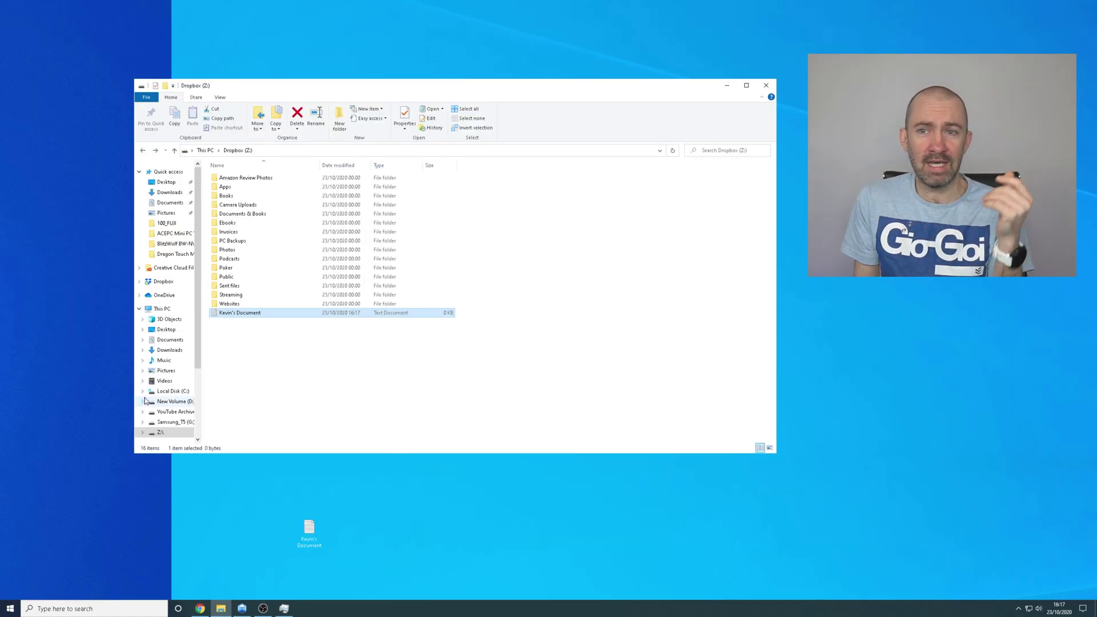
# Step: Check the local Dropbox folder's Properties for size and file counts, then reselect drive Z:
pyautogui.click(164, 282)
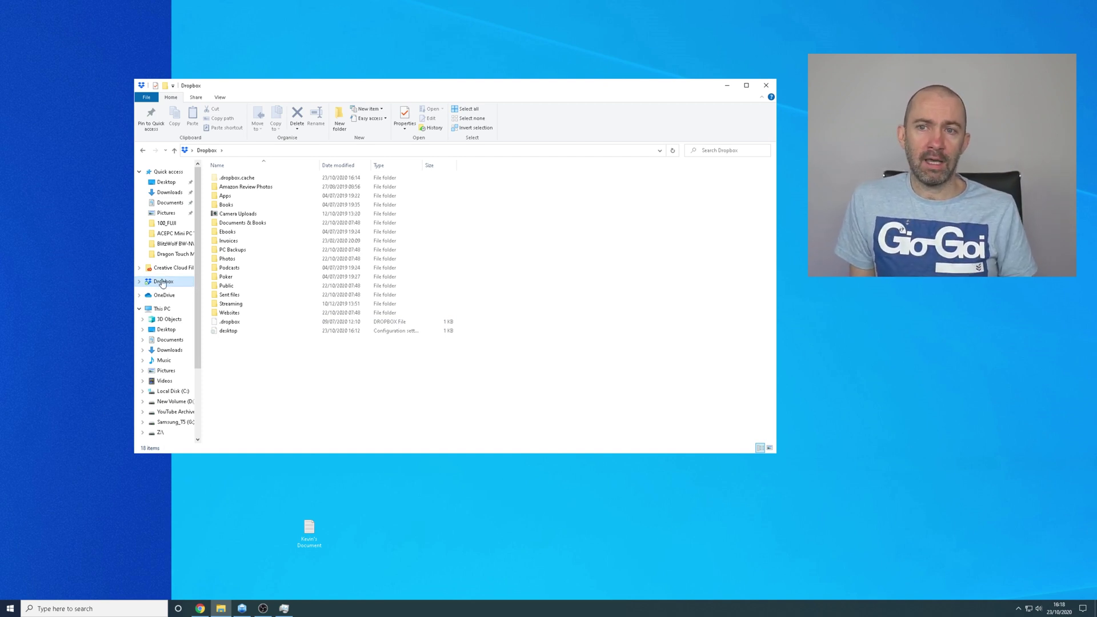
pyautogui.rightClick(163, 284)
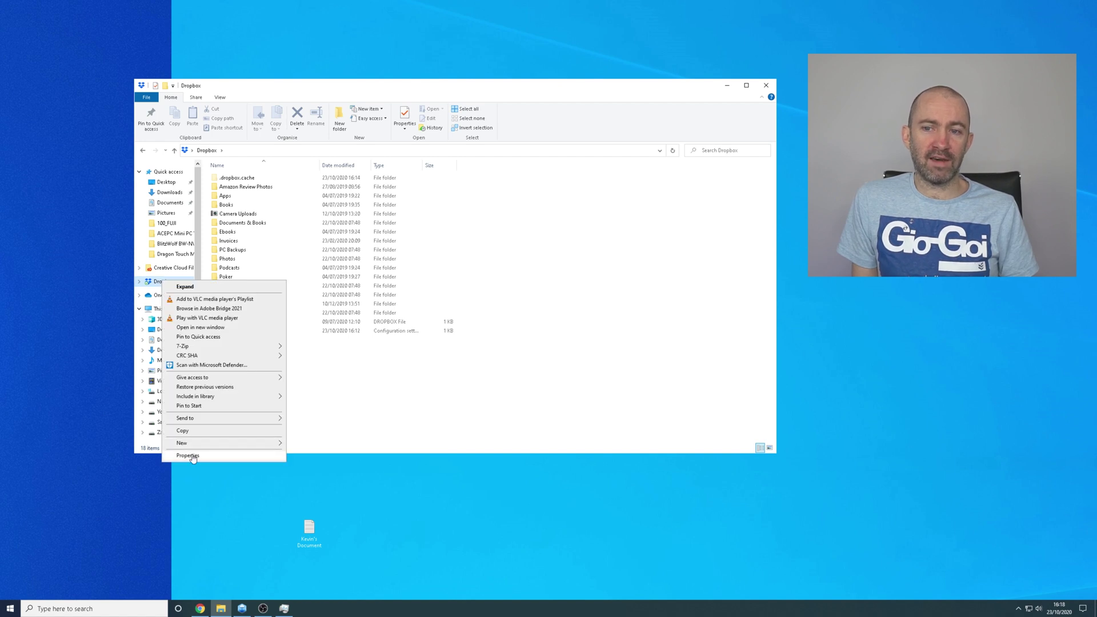
pyautogui.click(179, 454)
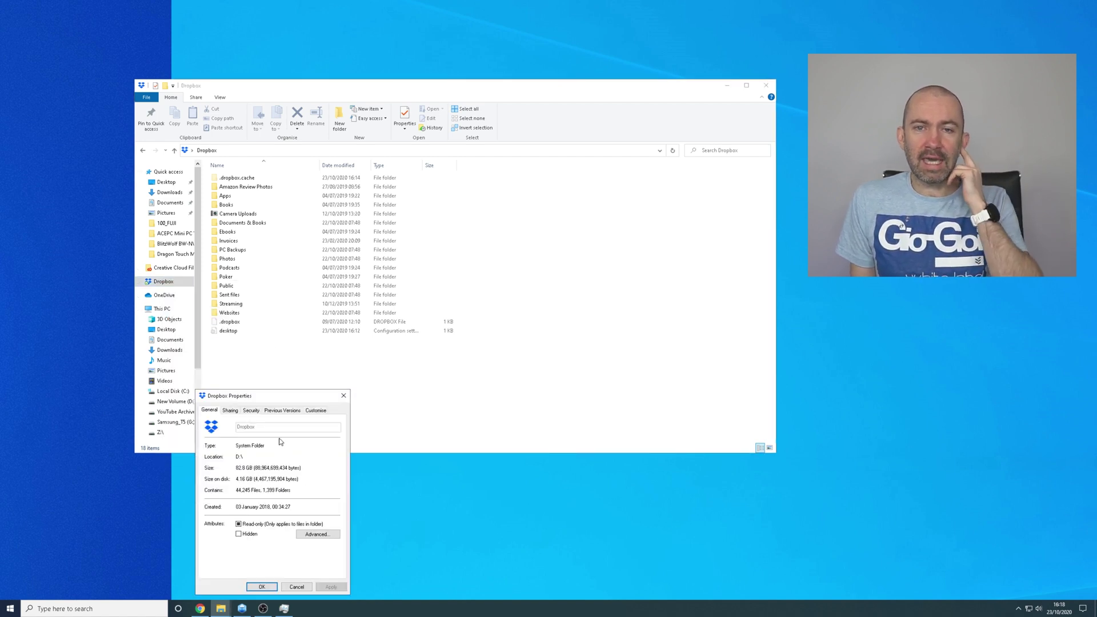
pyautogui.moveTo(299, 399); pyautogui.dragTo(323, 312)
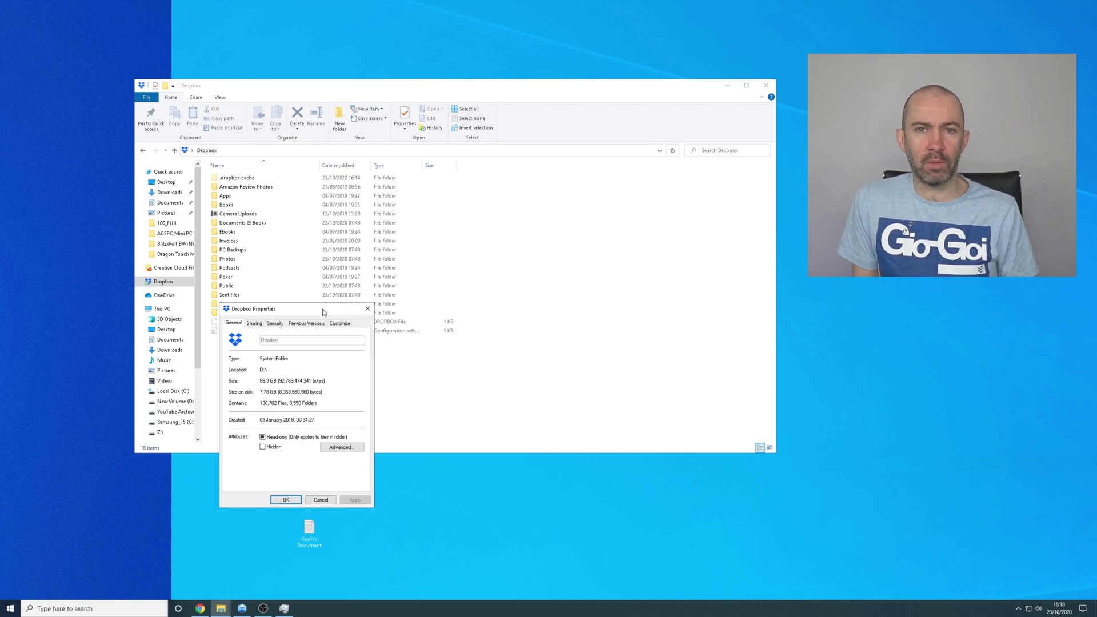
pyautogui.click(367, 309)
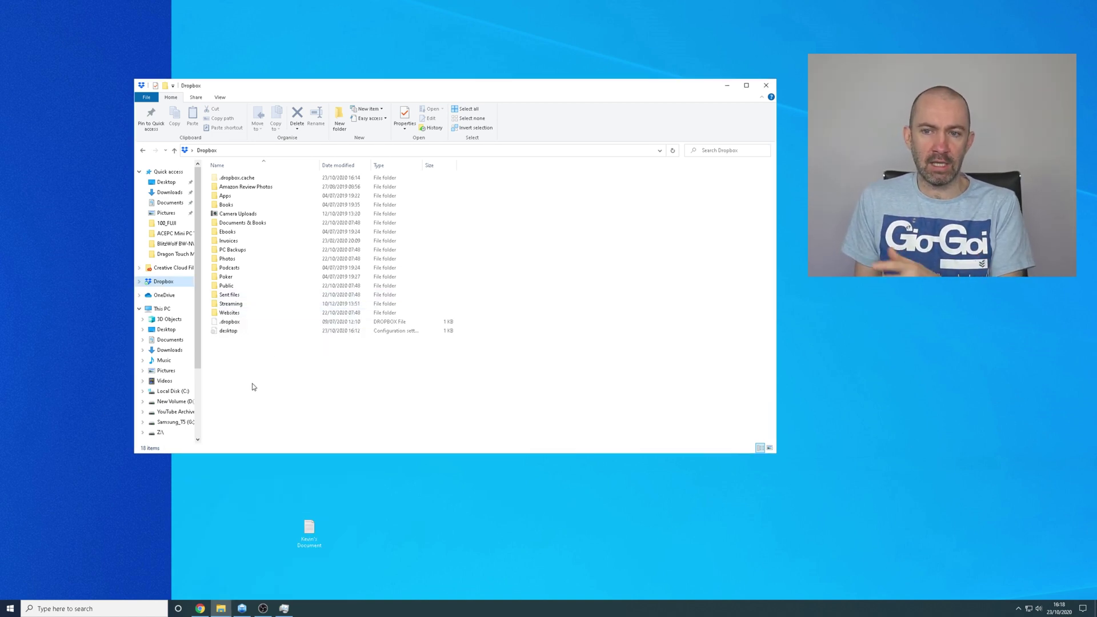
pyautogui.click(161, 433)
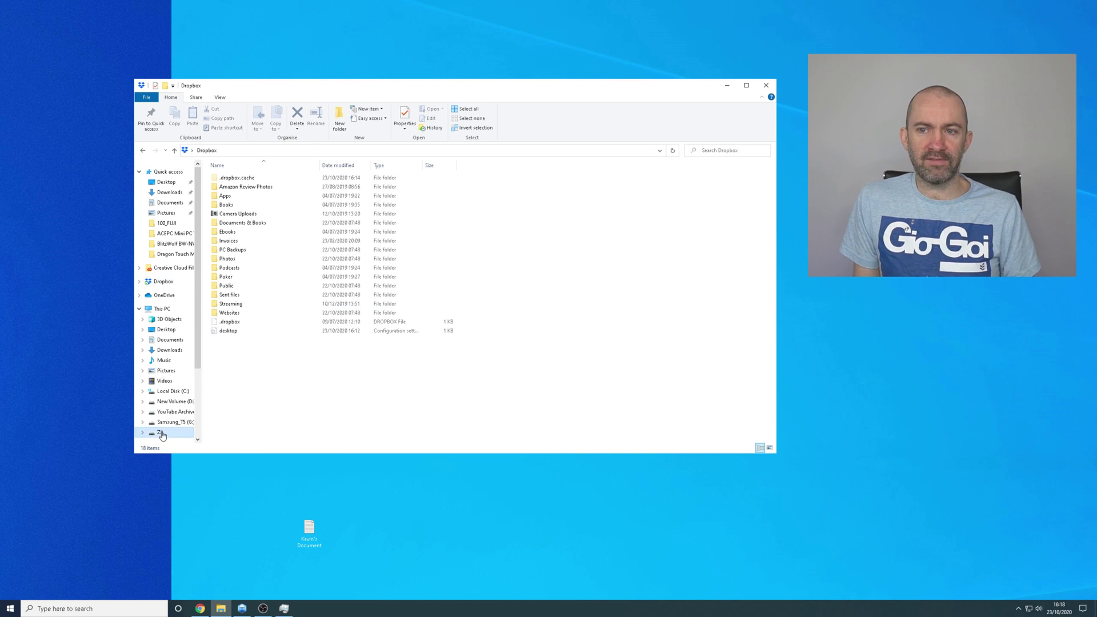
# Step: Minimize Explorer, centre CloudMounter, and start a Connections > New Drive with OneDrive storage
pyautogui.click(727, 86)
pyautogui.moveTo(255, 186); pyautogui.dragTo(539, 144)
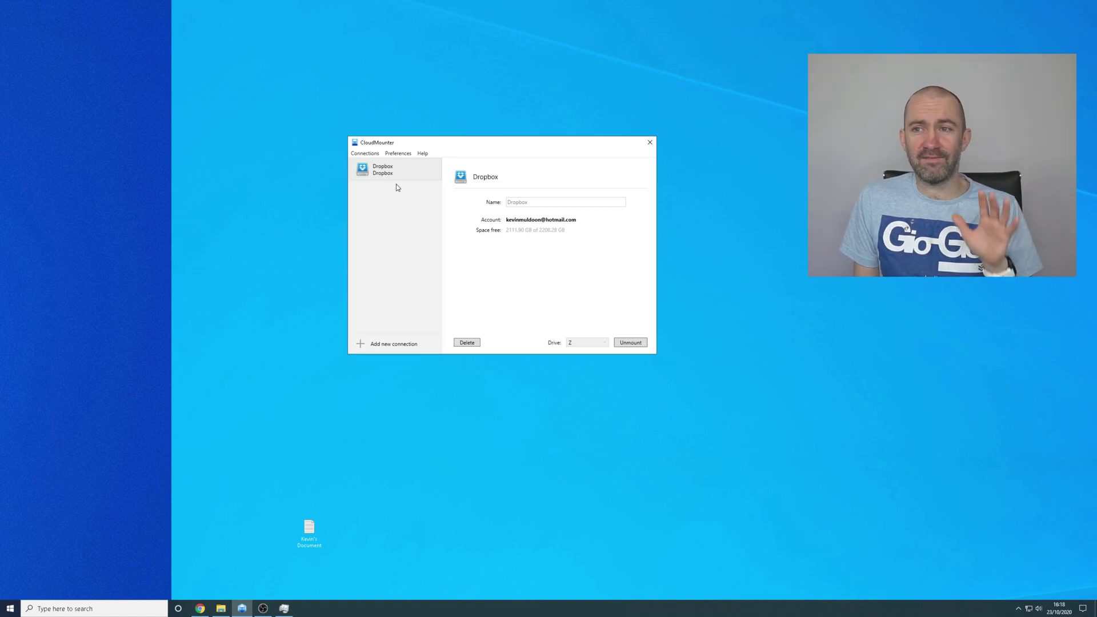
pyautogui.click(365, 154)
pyautogui.click(376, 163)
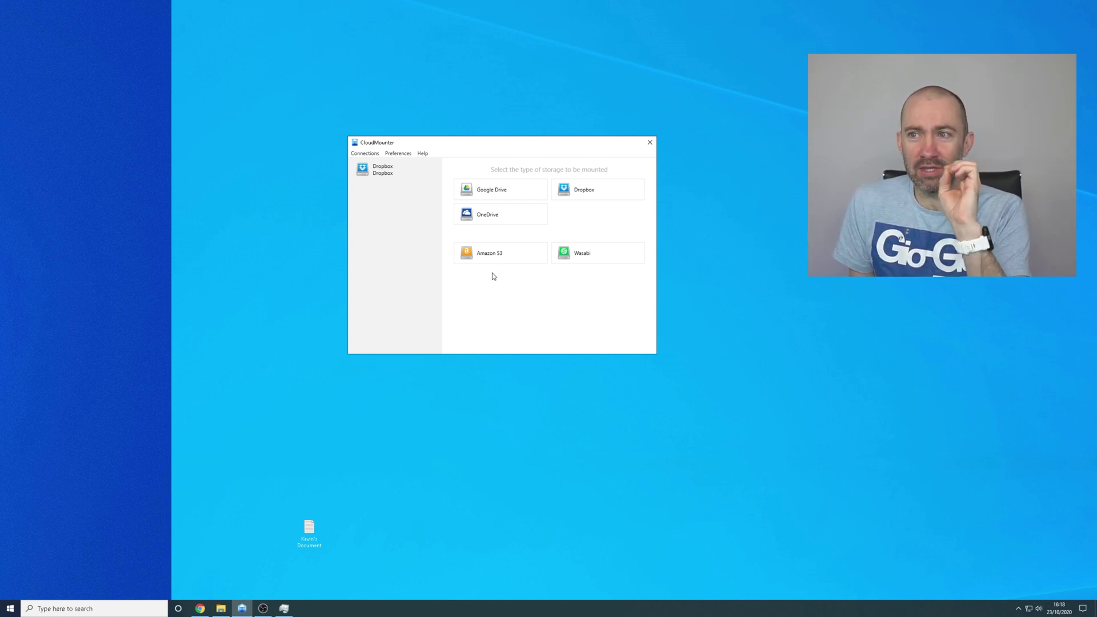
pyautogui.click(493, 226)
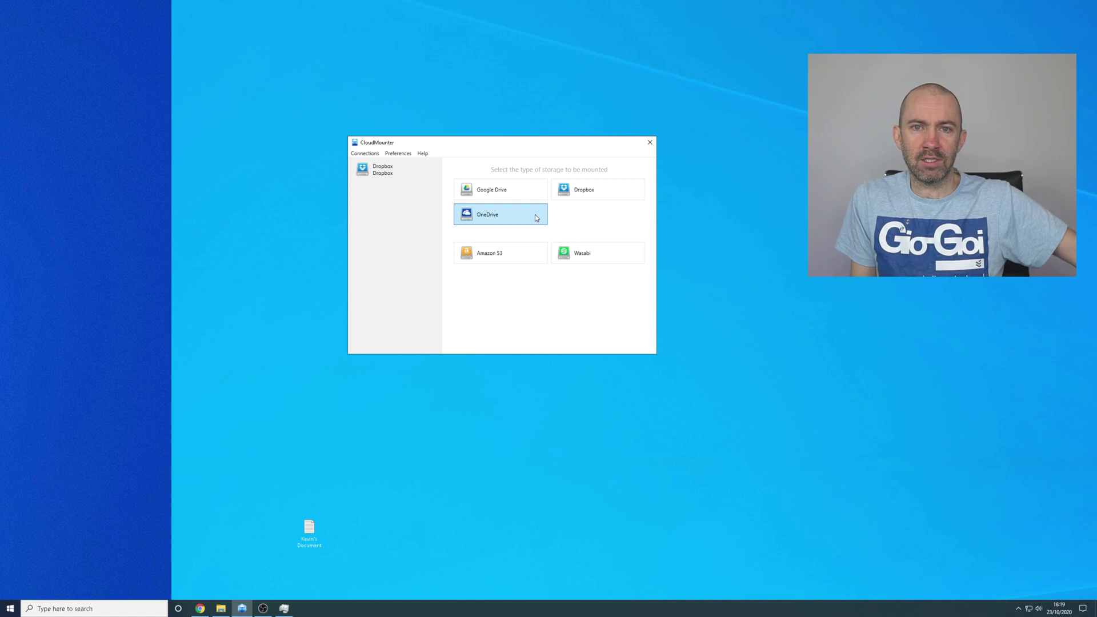
pyautogui.click(200, 608)
# Step: Switch to the CloudMounter Windows product page tab and scroll back to its top
pyautogui.click(377, 8)
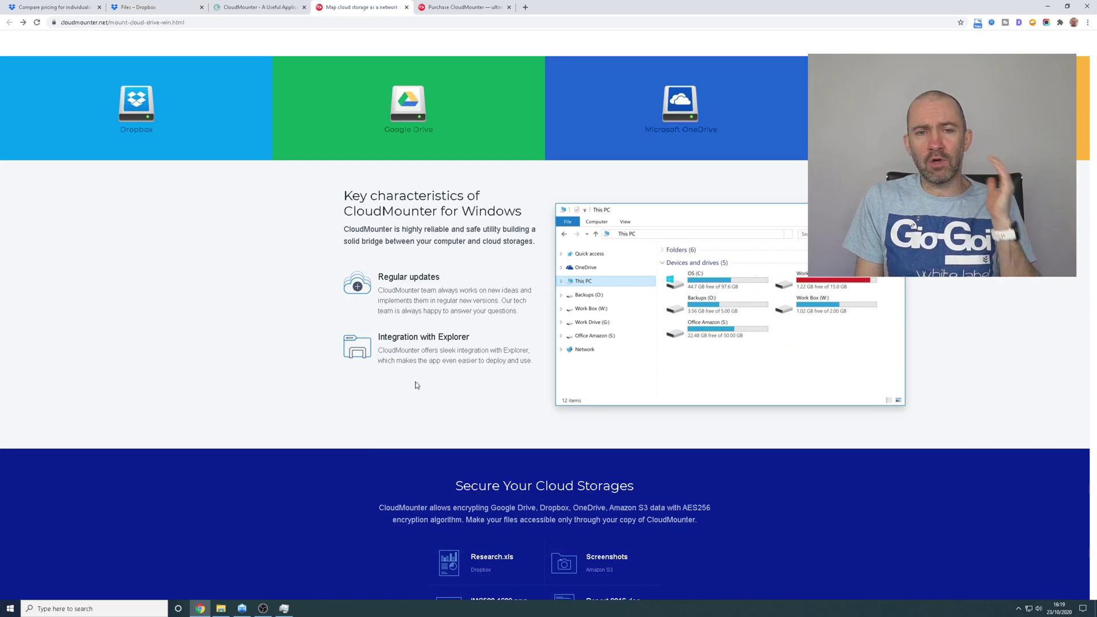
pyautogui.scroll(8, 415, 385)
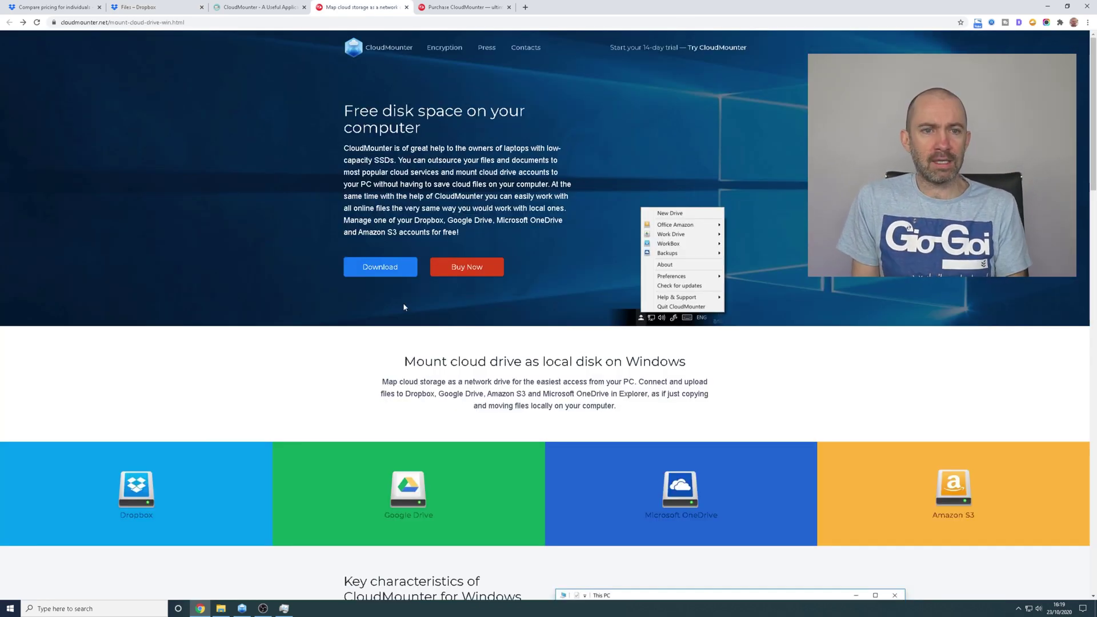